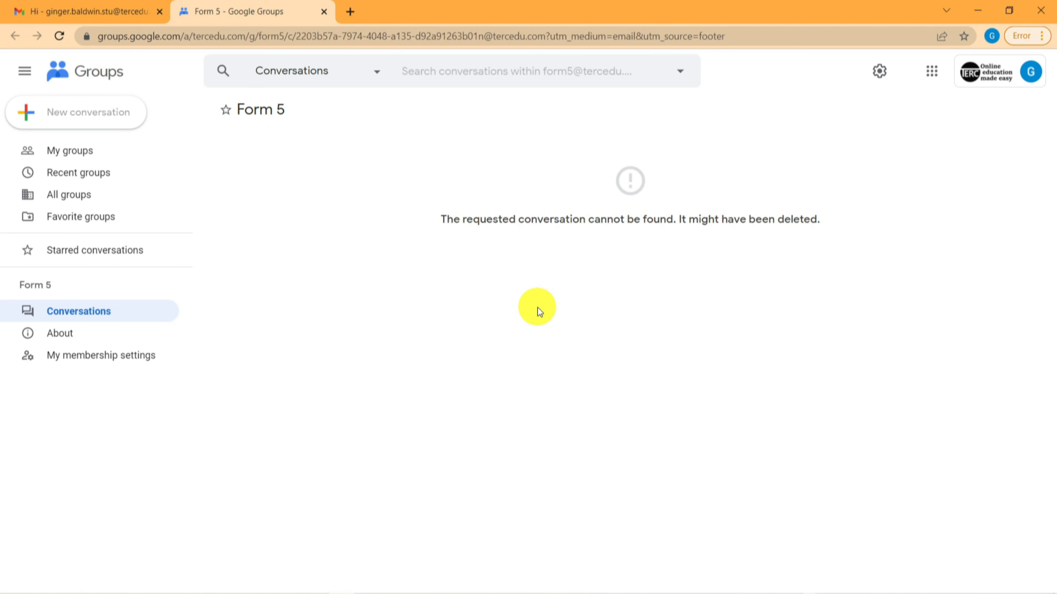
Close the missing conversation page, open the Form 5 group from the student's Google Groups list, and return to the Gmail message
left_click(323, 11)
left_click(931, 70)
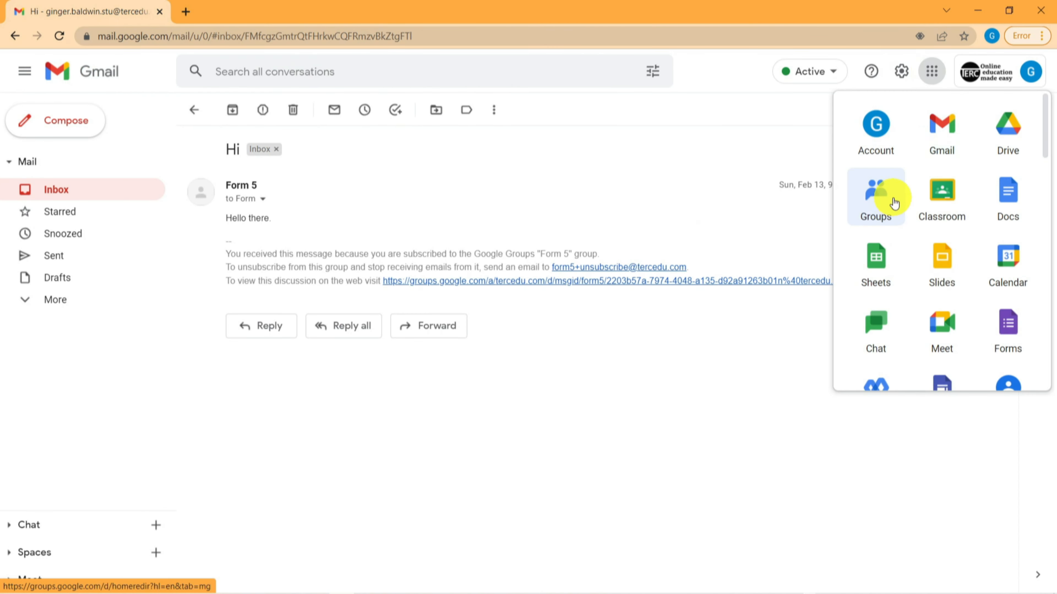
left_click(885, 201)
left_click(304, 176)
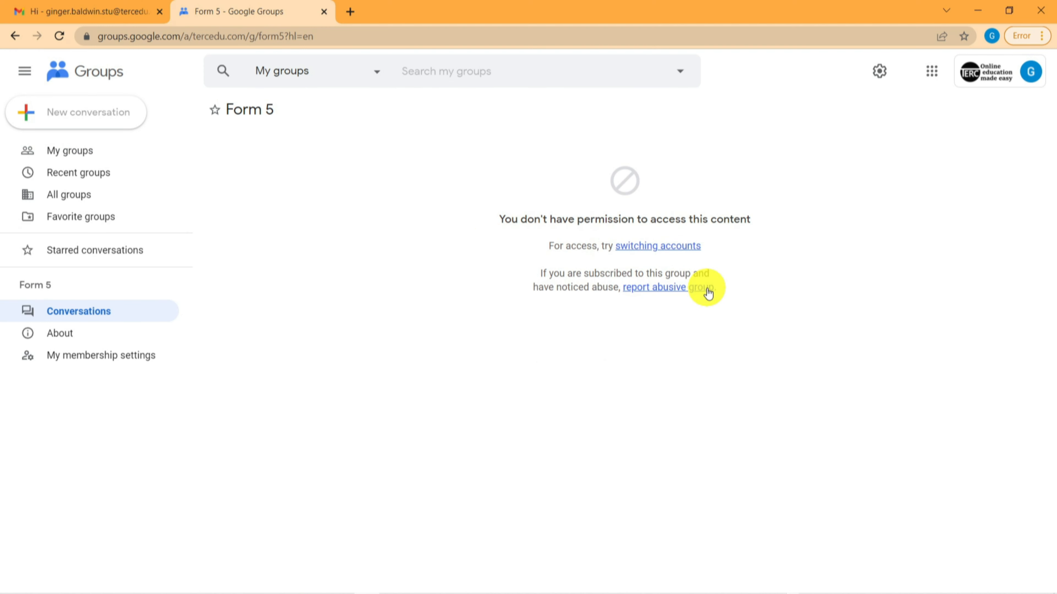
left_click(323, 12)
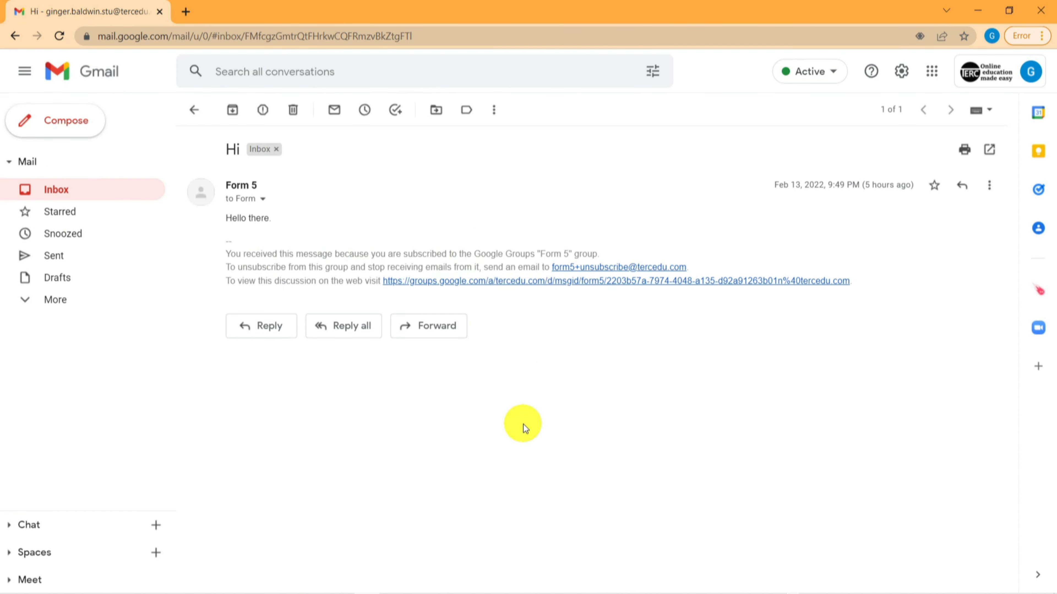
Reply "Thank you" to the Form 5 message "Hi" and reopen the conversation from the inbox
left_click(267, 325)
type("Thank you")
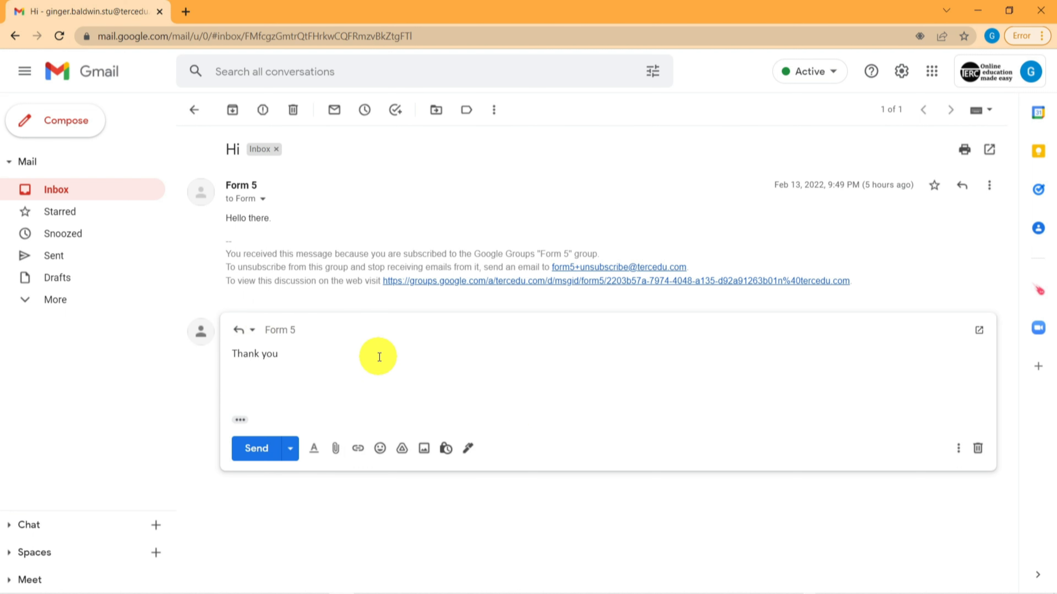
left_click(256, 448)
left_click(66, 192)
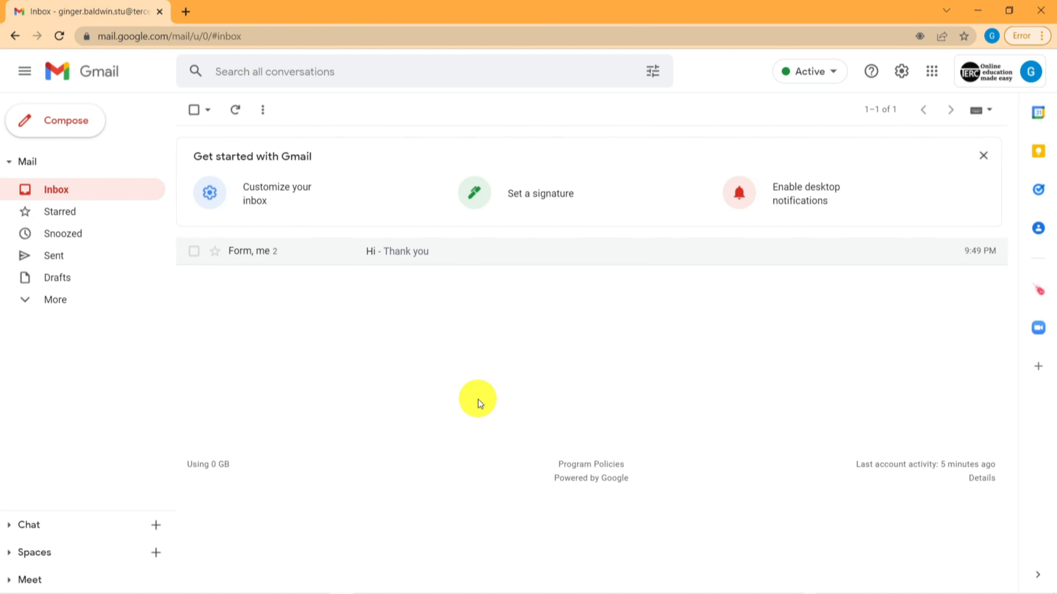
left_click(377, 255)
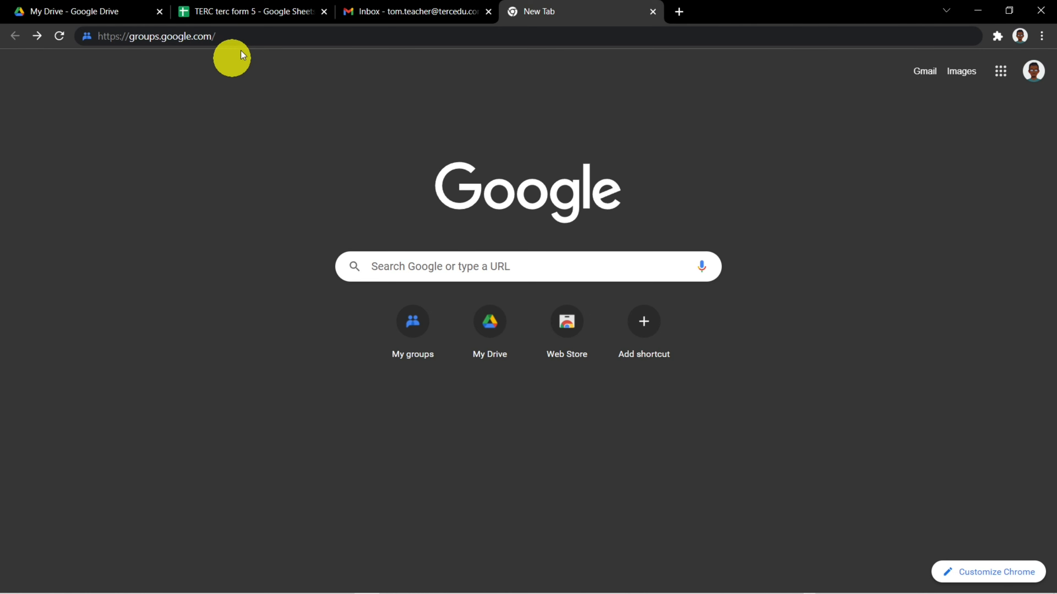
Load groups.google.com in the teacher's new browser tab and close that tab again
left_click(248, 37)
key("Return")
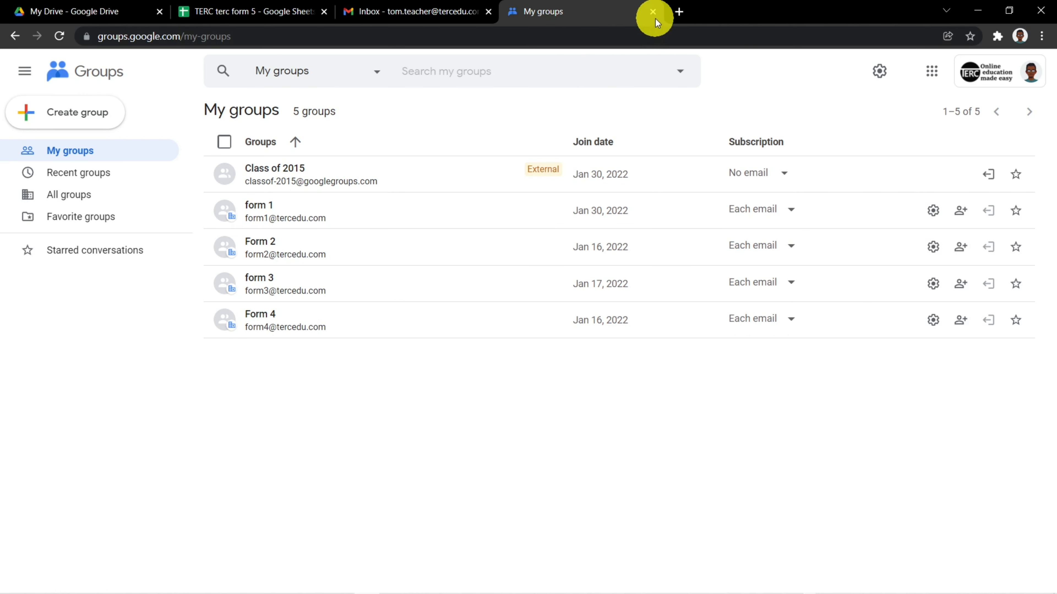
left_click(653, 12)
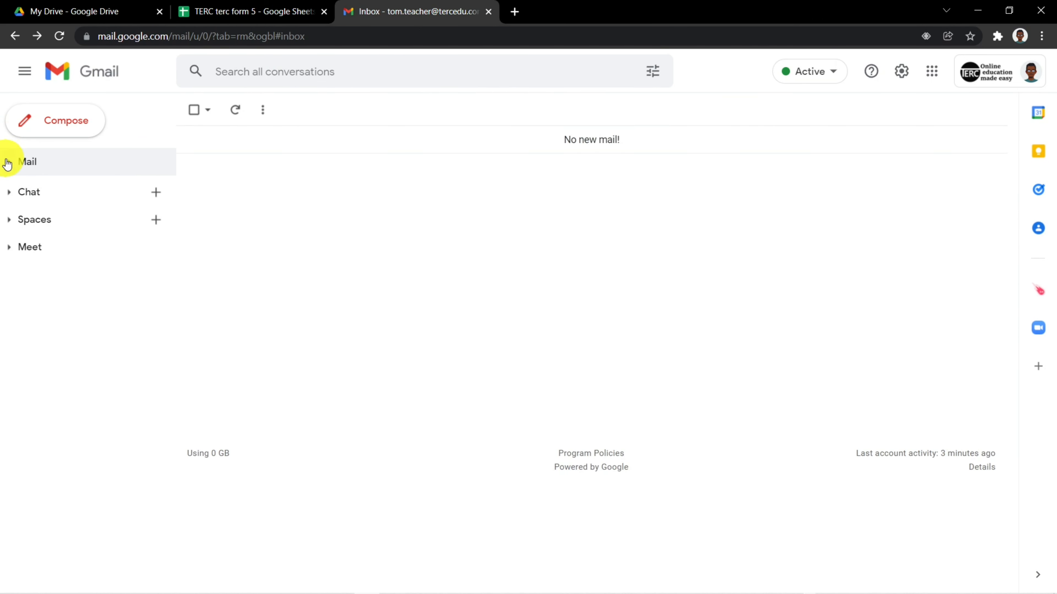
Open Google Groups from the teacher's Gmail, view all the organization's groups, and return to My groups
left_click(930, 75)
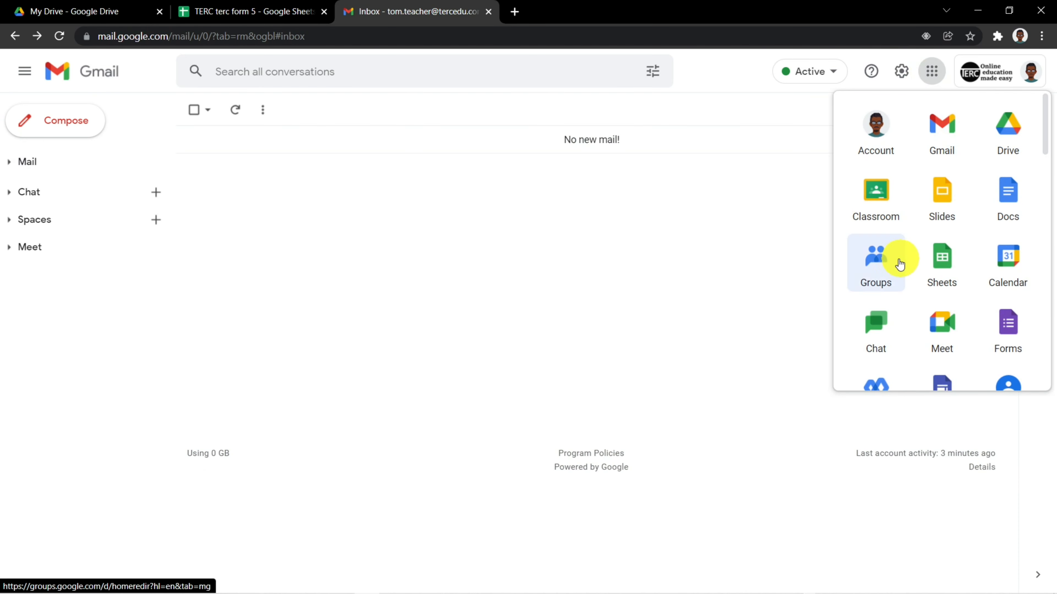
left_click(886, 264)
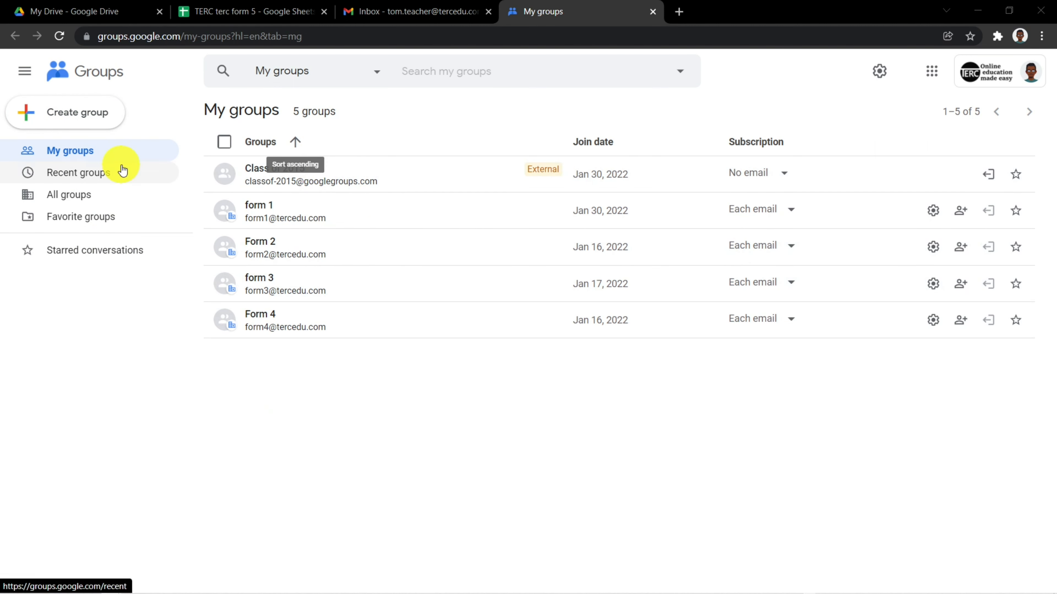
left_click(96, 195)
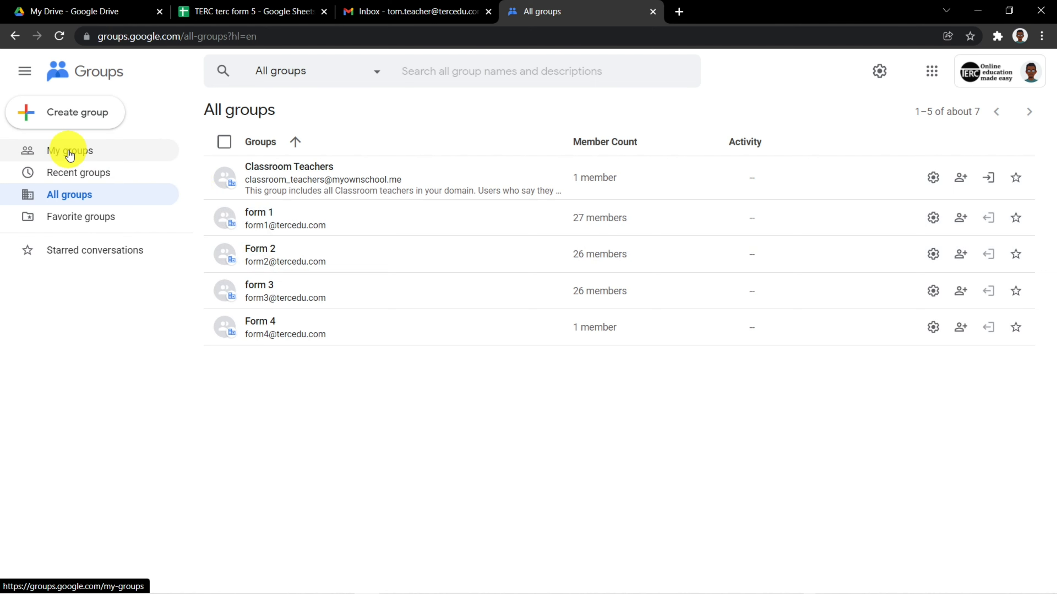
left_click(69, 152)
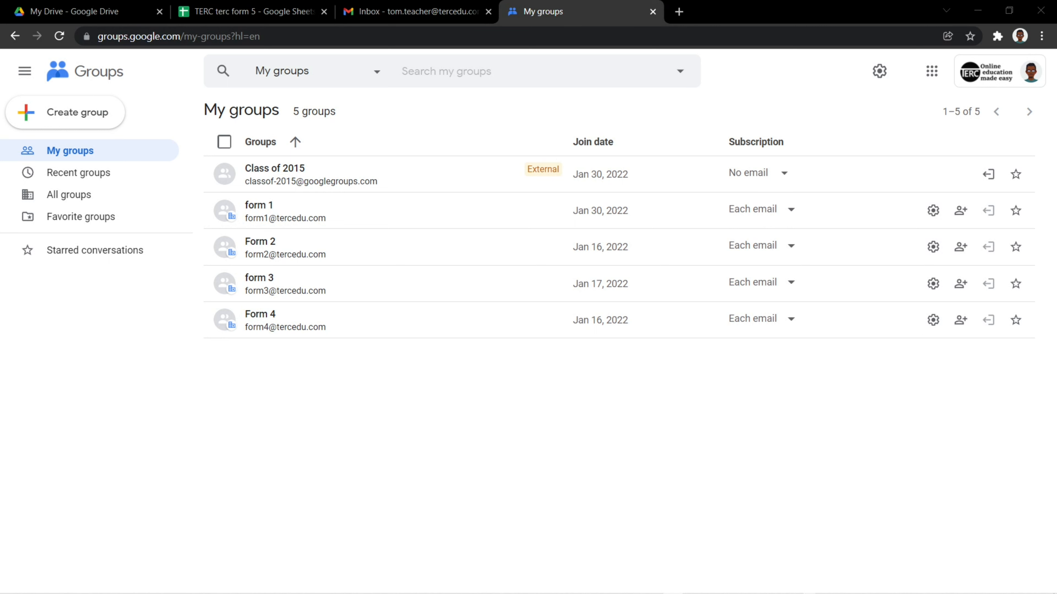
Start a new group named "Form 5" with email prefix "form5" and description "Form 5 TERC edu 2022"
left_click(86, 112)
type("Form 5")
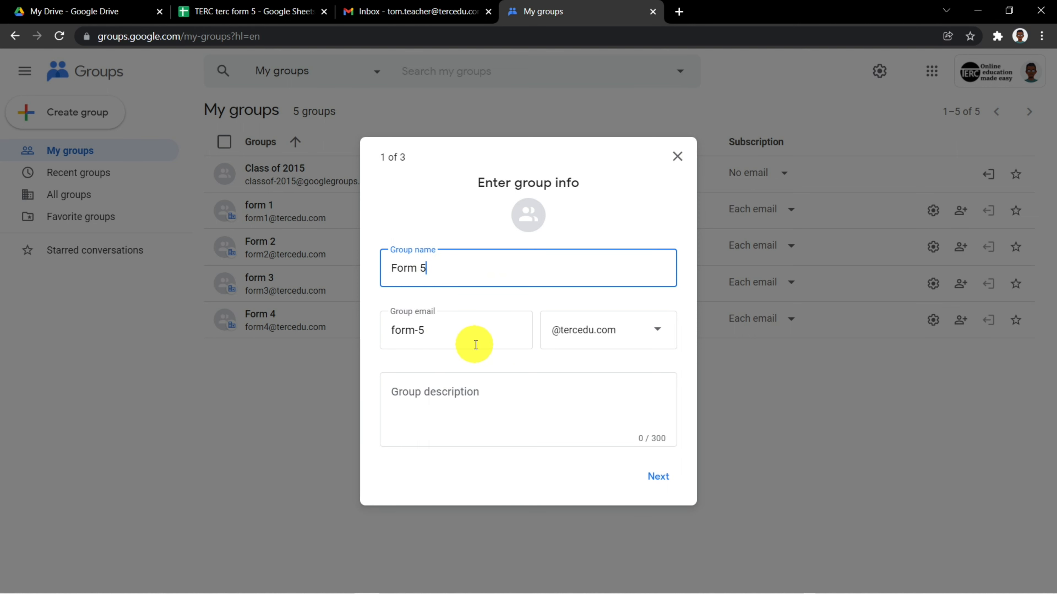
left_click(421, 331)
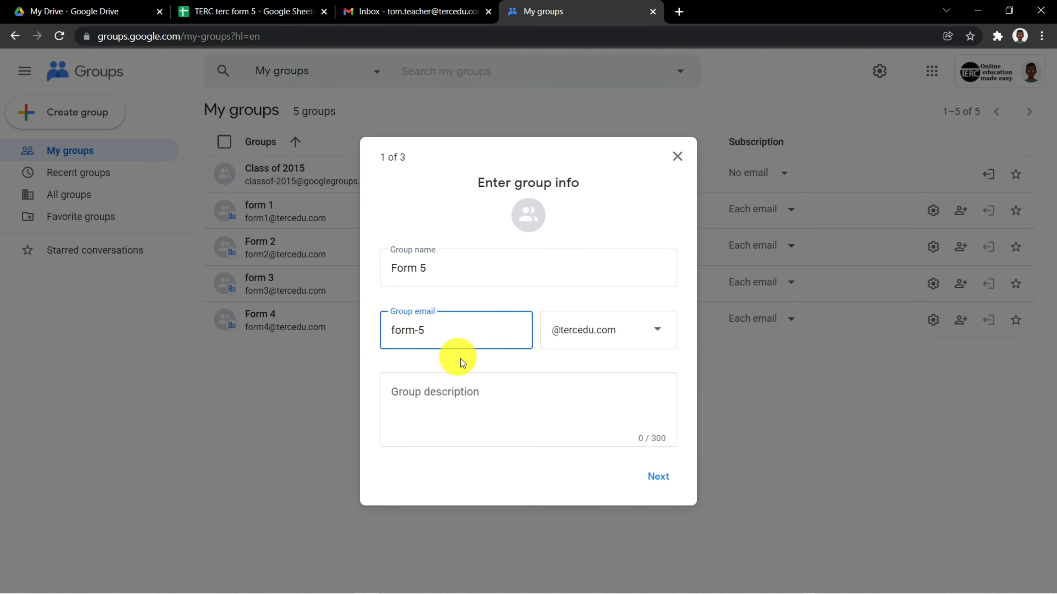
key("BackSpace")
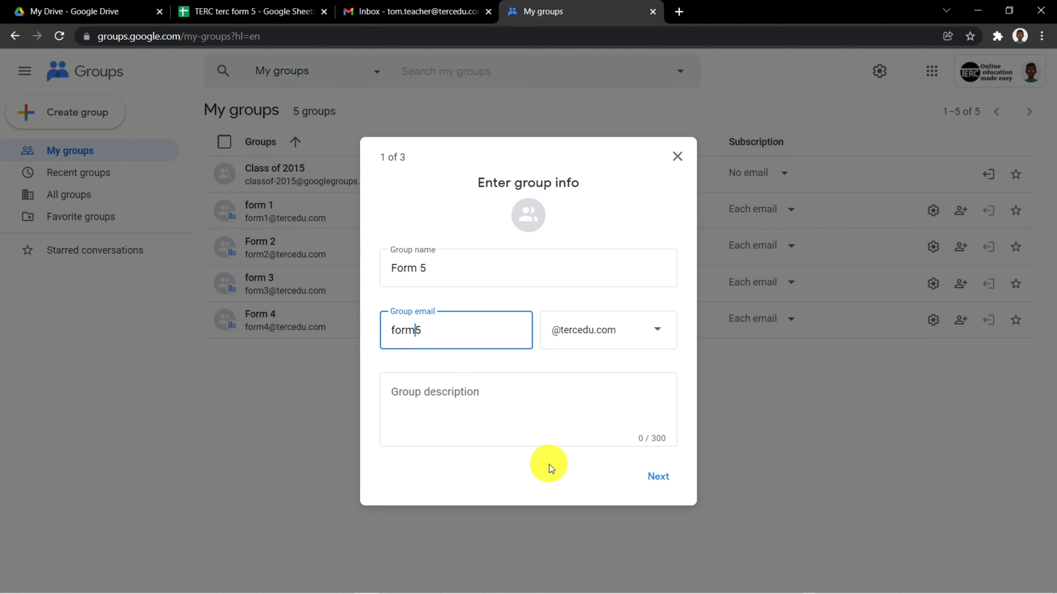
left_click(481, 407)
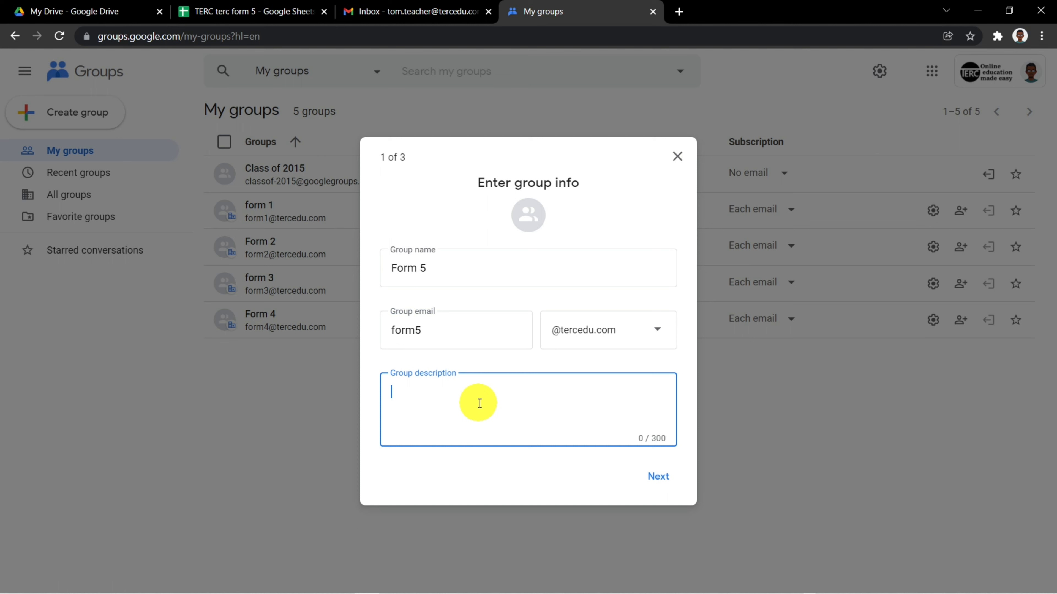
type("Form 5")
type("T")
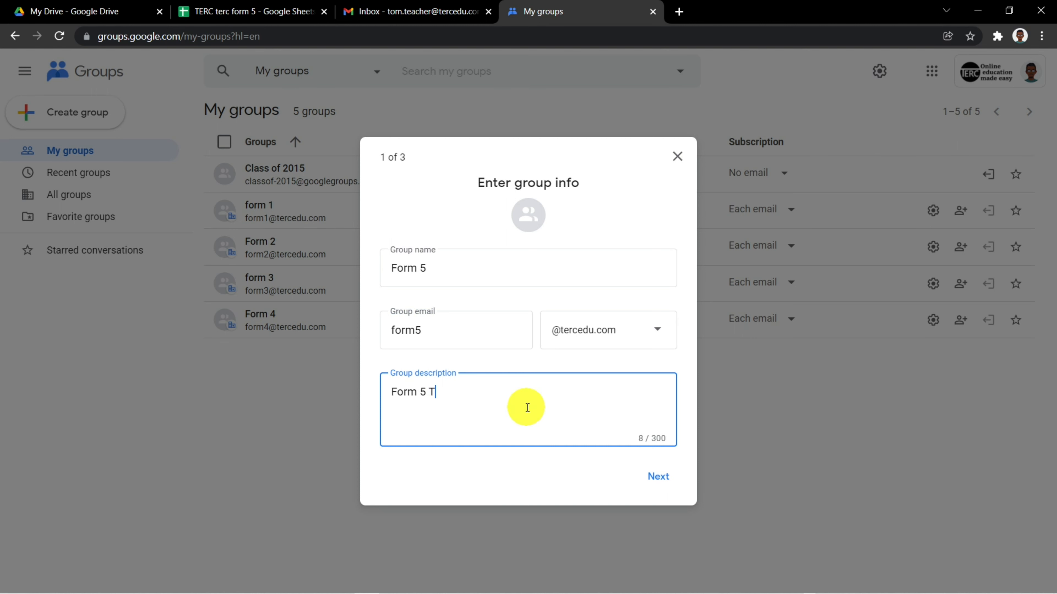
type("ERC edu 2022")
left_click(665, 485)
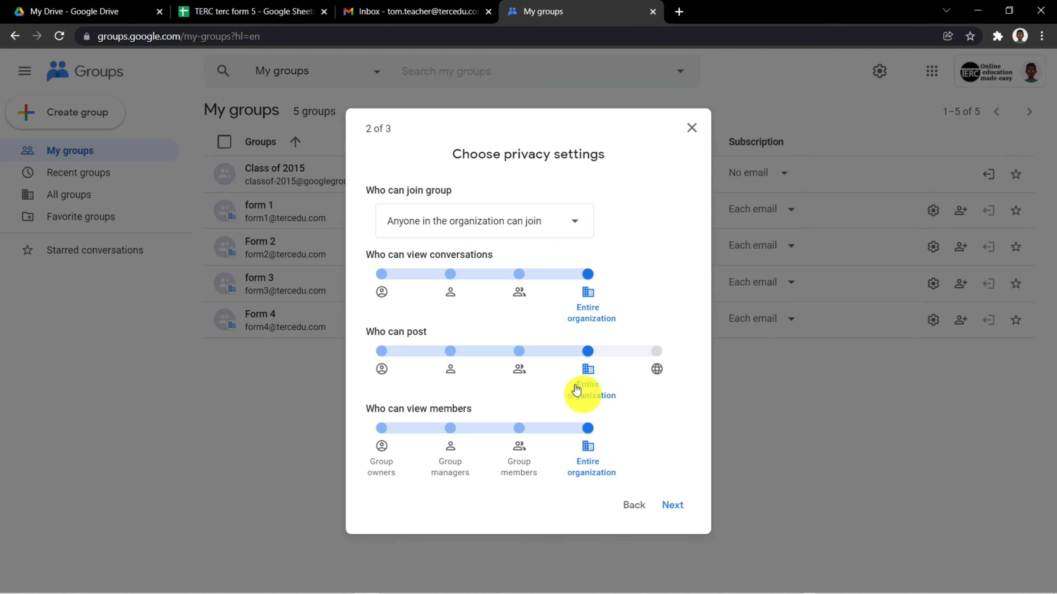
Limit joining to only invited users, and viewing conversations, posting and viewing members to group managers
left_click(575, 223)
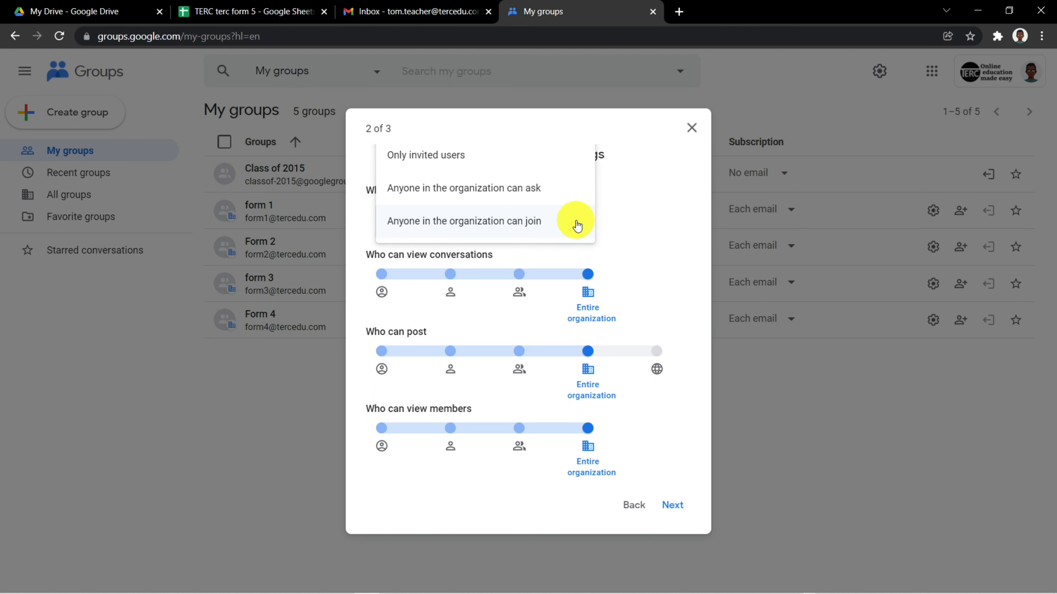
left_click(526, 163)
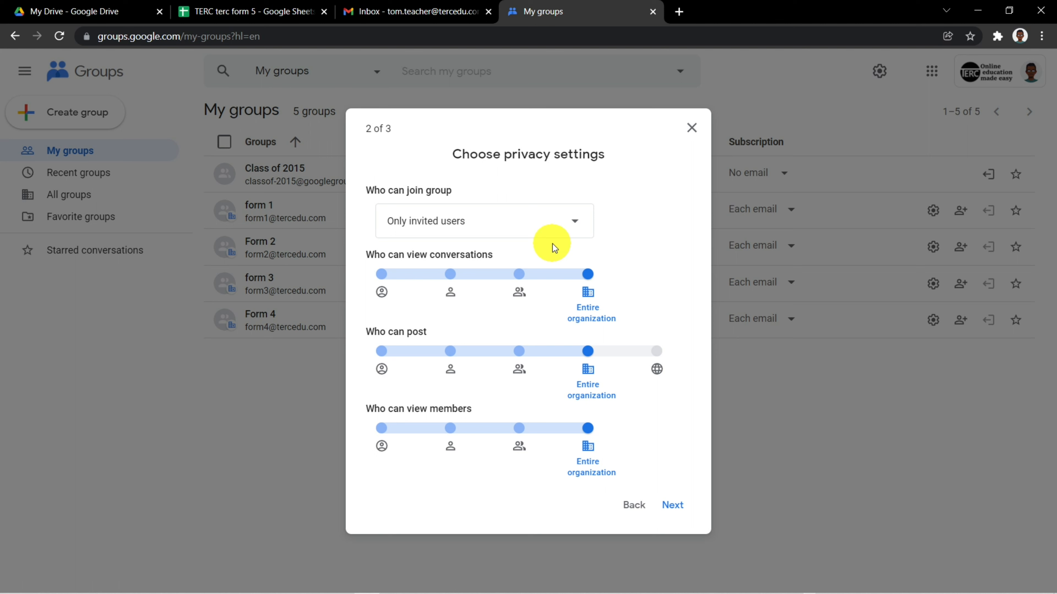
left_click(451, 275)
left_click(450, 352)
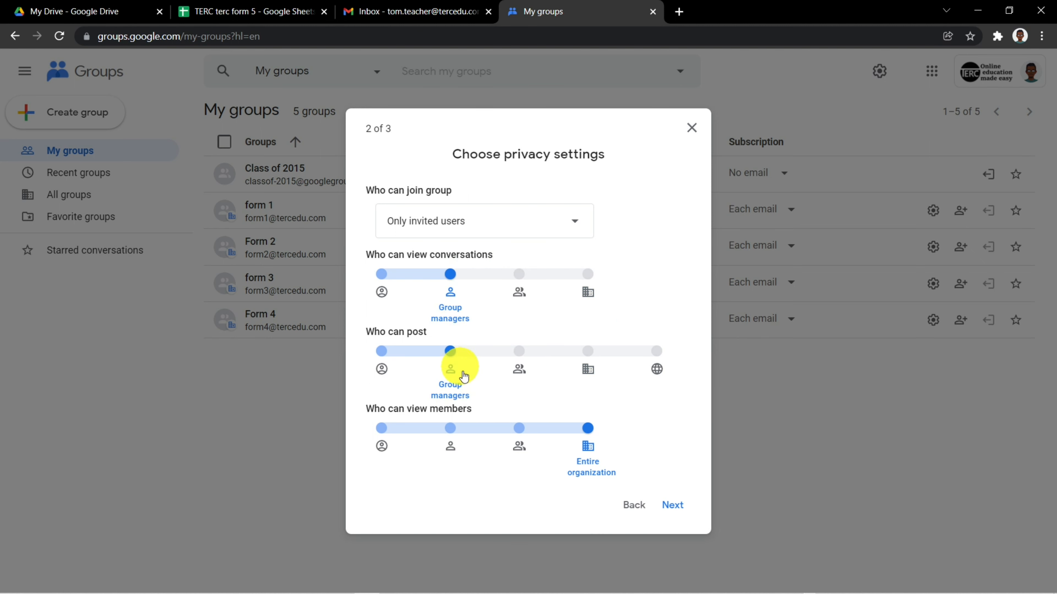
left_click(461, 429)
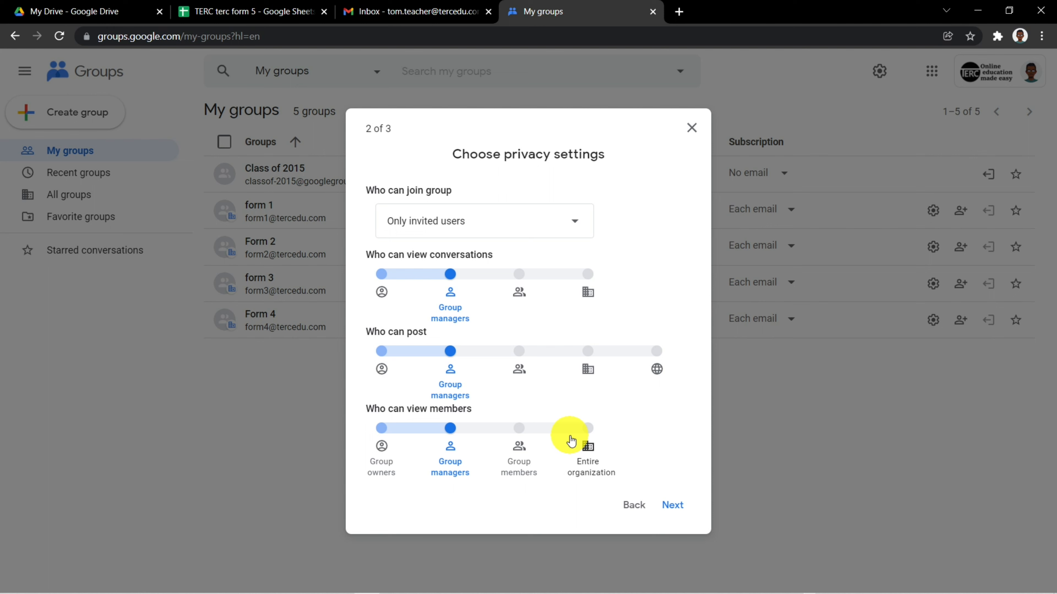
left_click(673, 506)
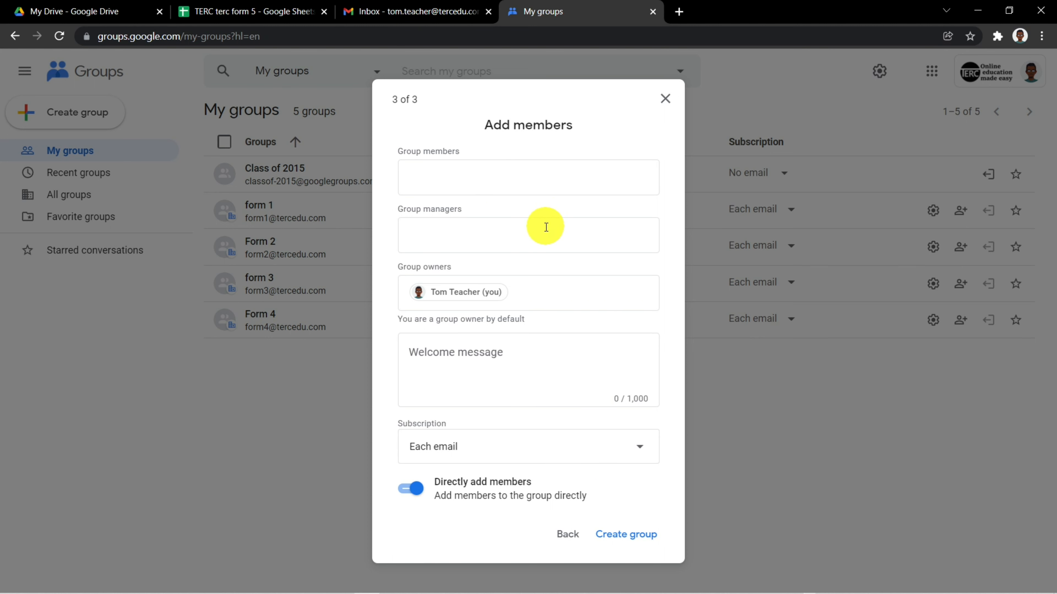
Copy the student email addresses in D2:D26 of the "TERC terc form 5" spreadsheet into the new group's members
left_click(254, 24)
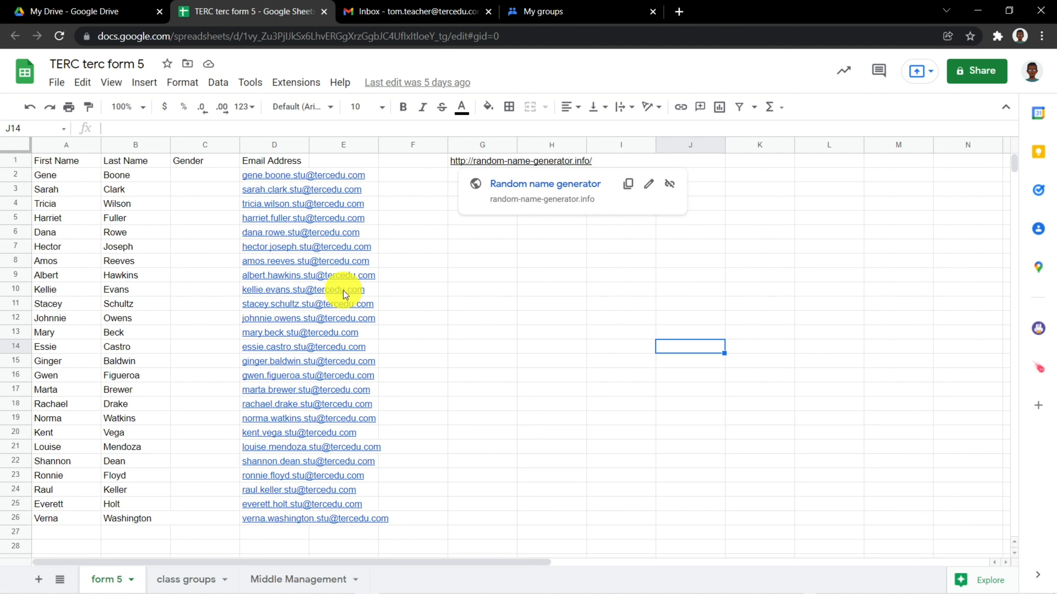
mouse_move(293, 184)
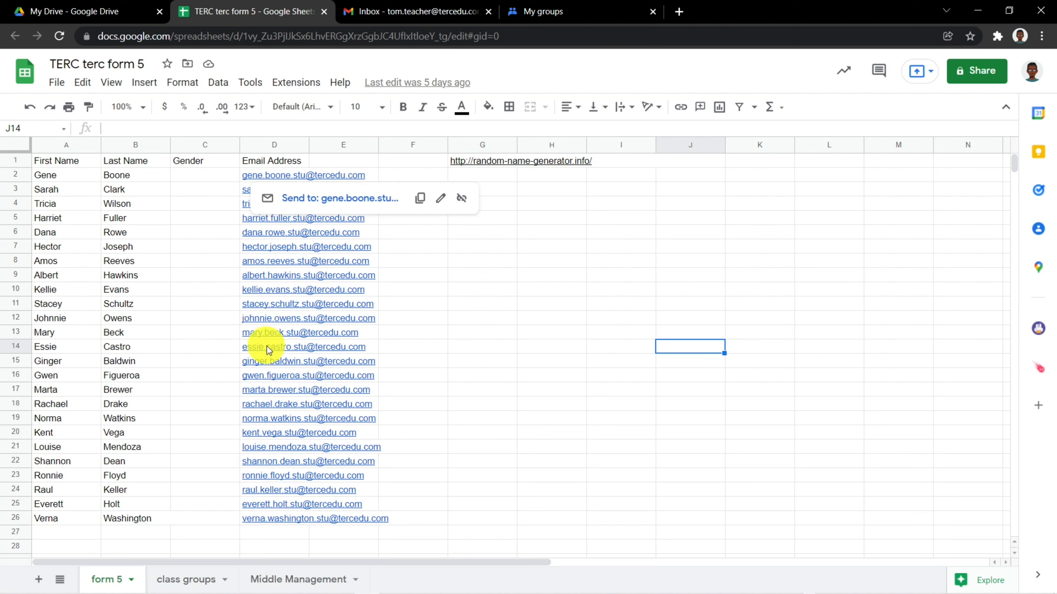
left_click_drag(303, 175, 302, 516)
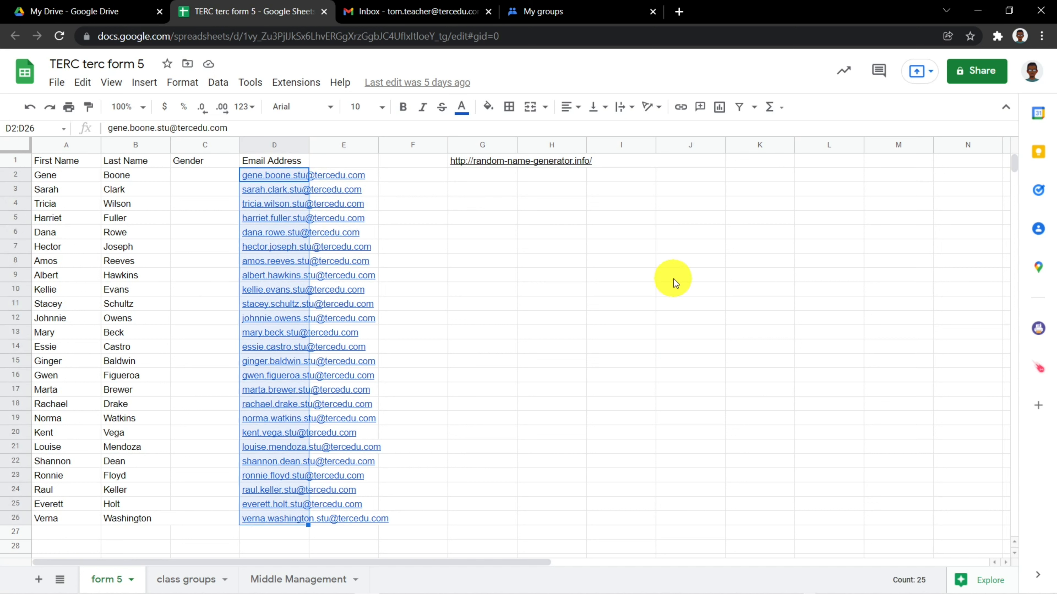
key("ctrl+c")
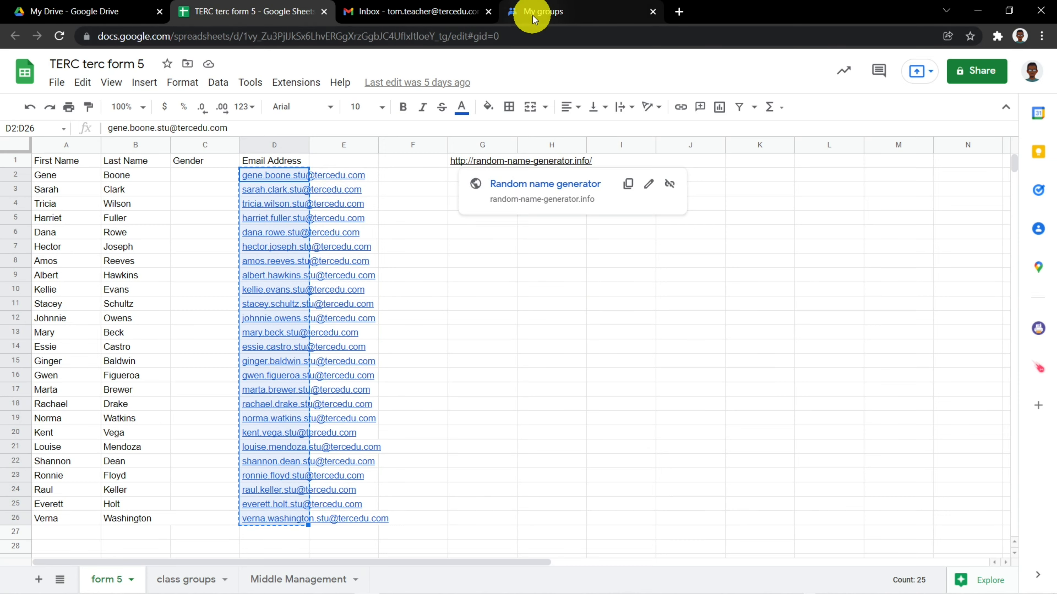
left_click(533, 19)
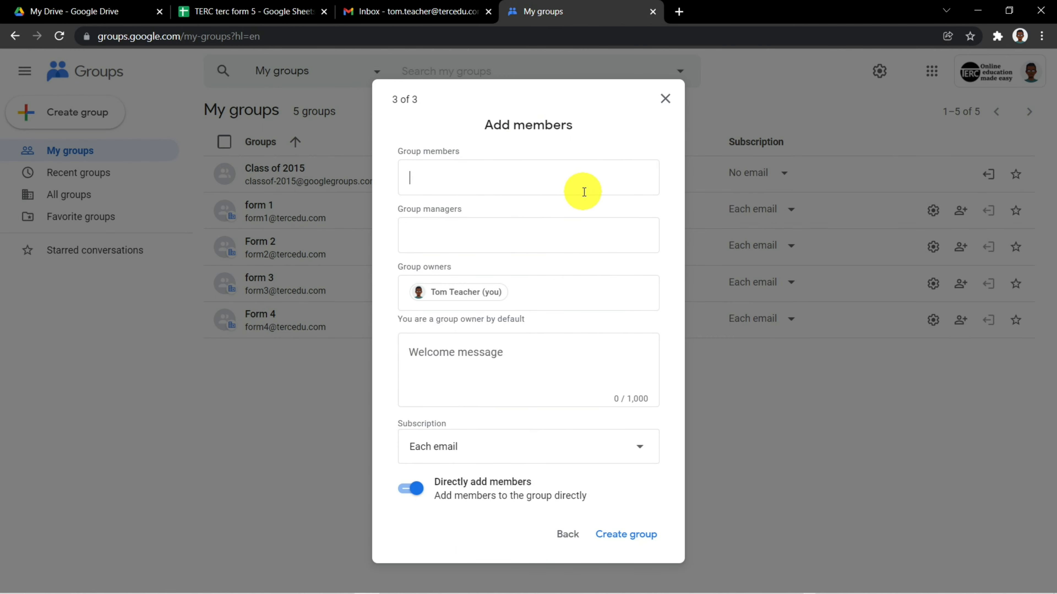
key("ctrl+v")
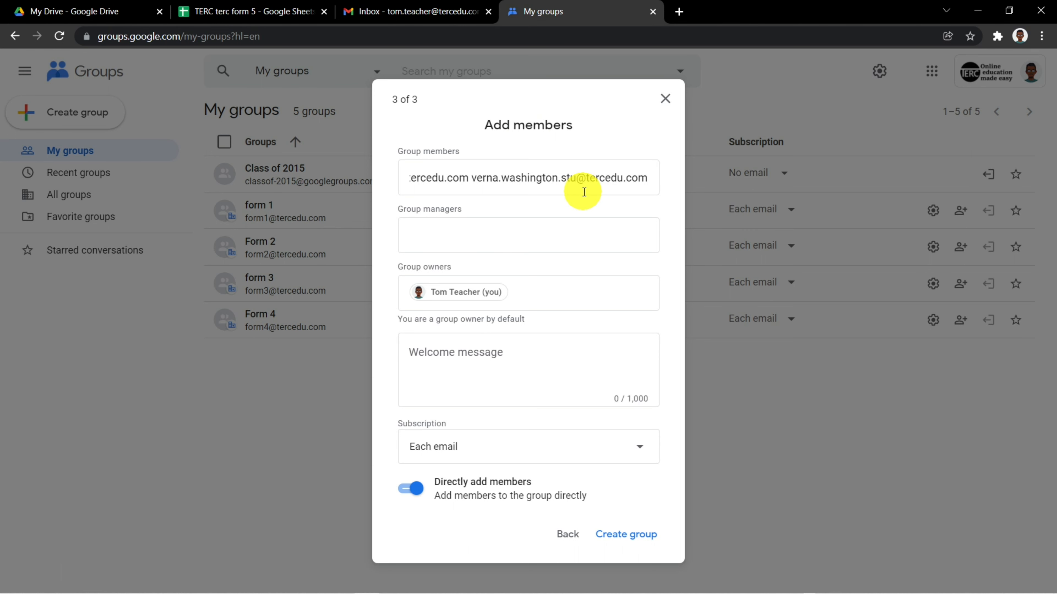
key("Return")
scroll(584, 193, "up", 10)
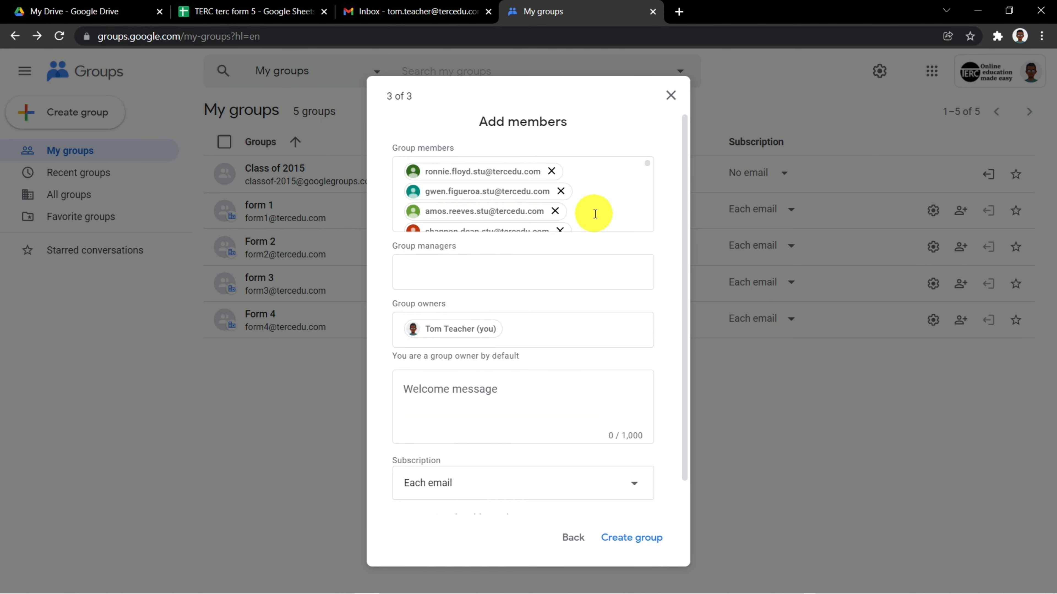
Add the principal's account as a group manager and create the group
left_click(533, 280)
type("pri")
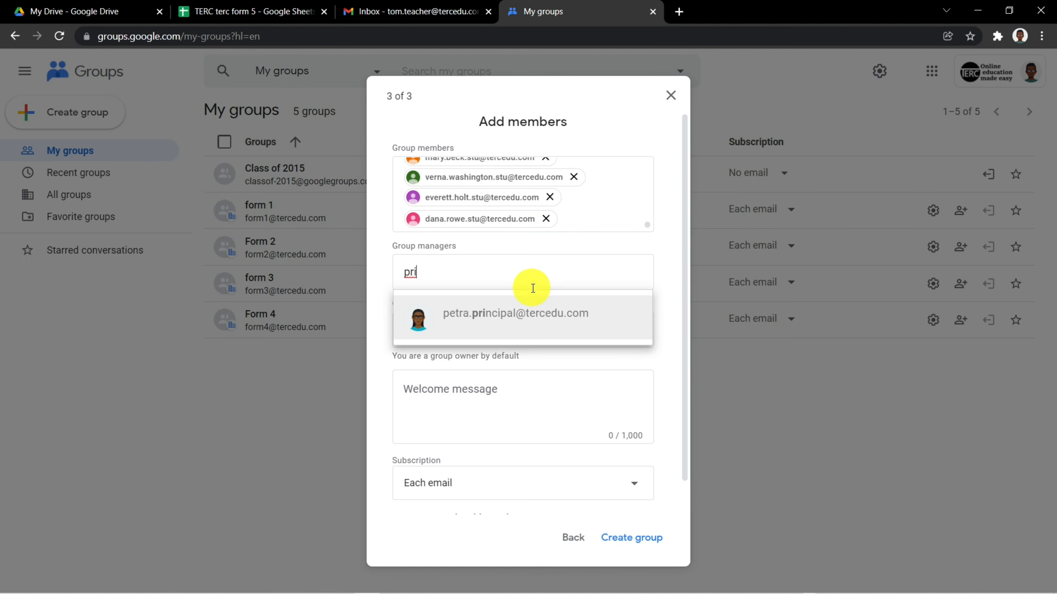
left_click(528, 314)
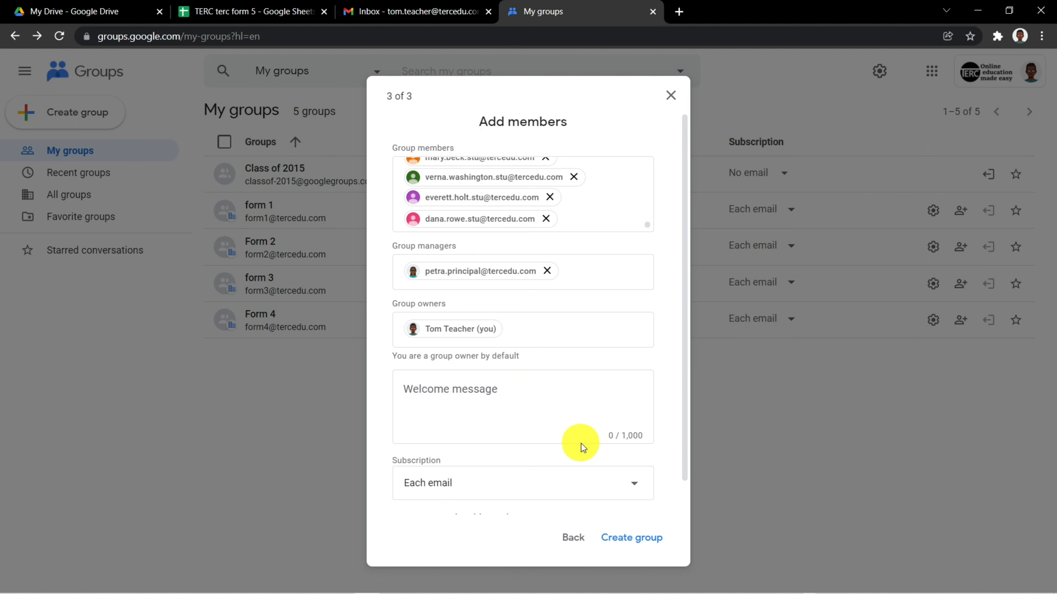
left_click(629, 540)
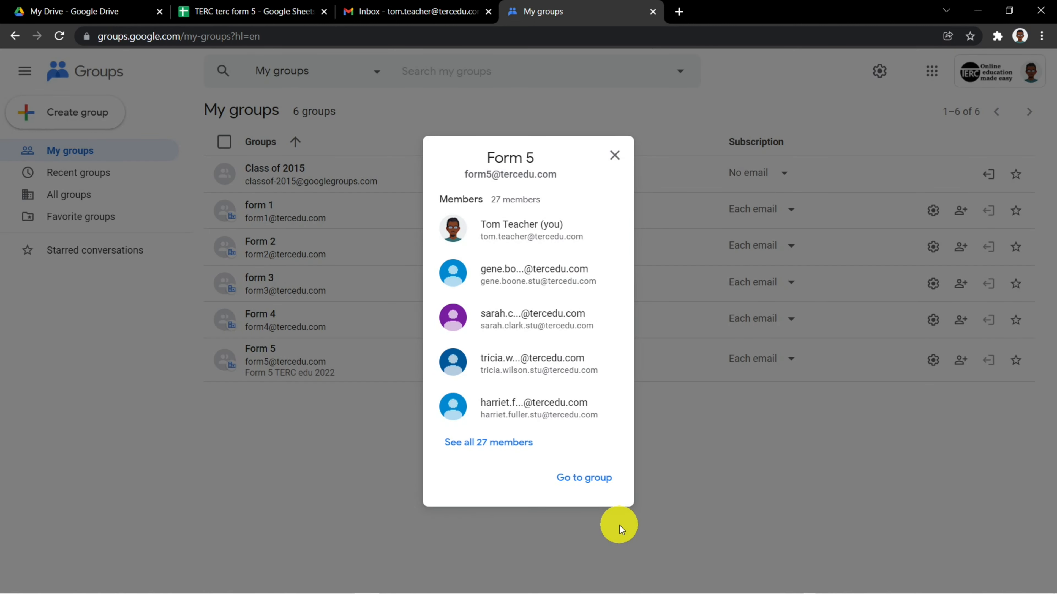
Go to the new Form 5 group and view its member list
left_click(587, 481)
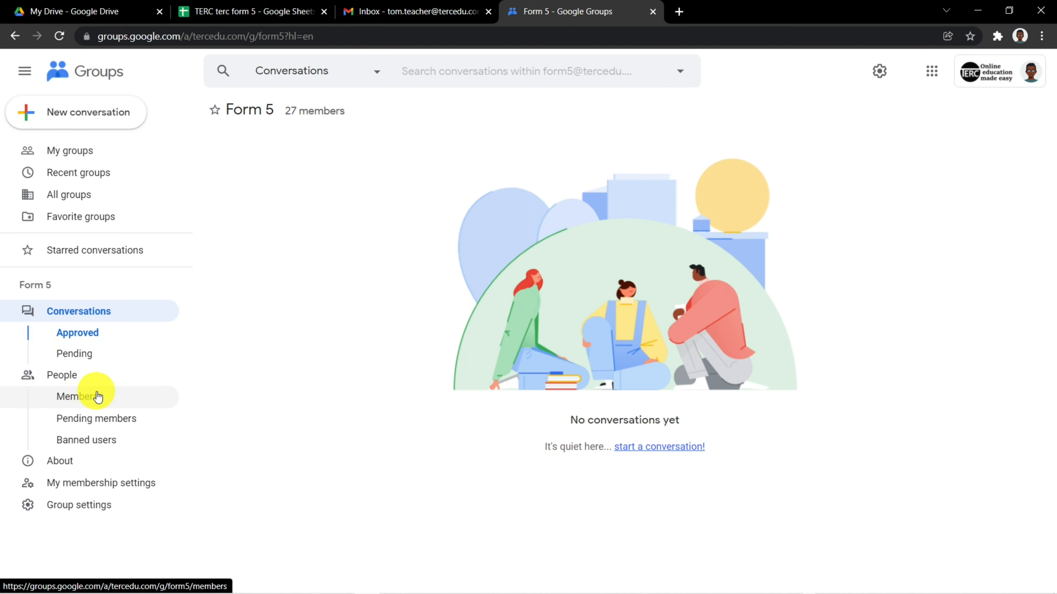
left_click(91, 398)
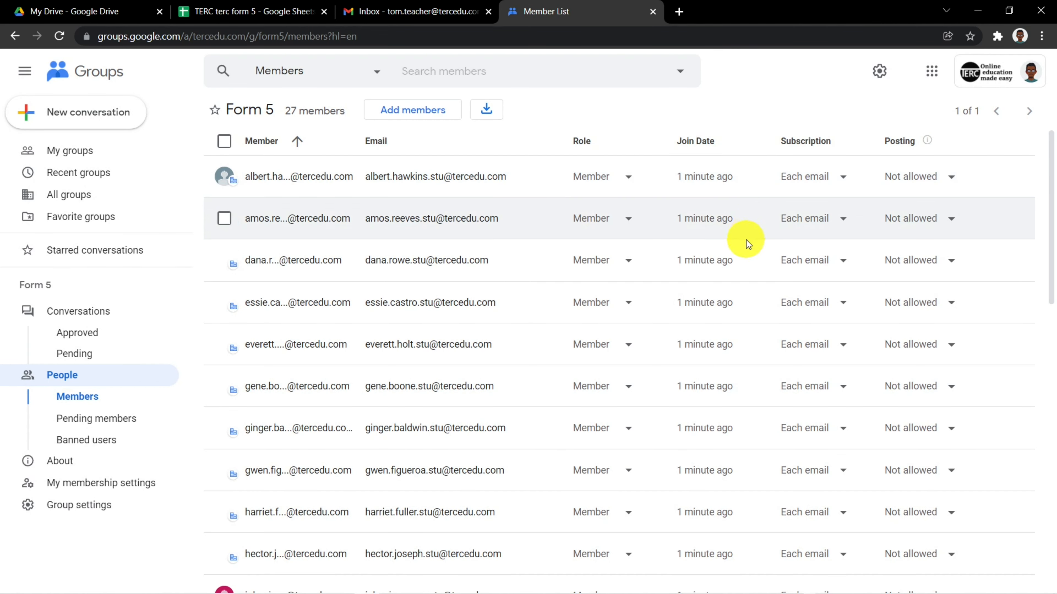
Review the roles in the Form 5 member list and open the group's settings
scroll(616, 167, "down", 6)
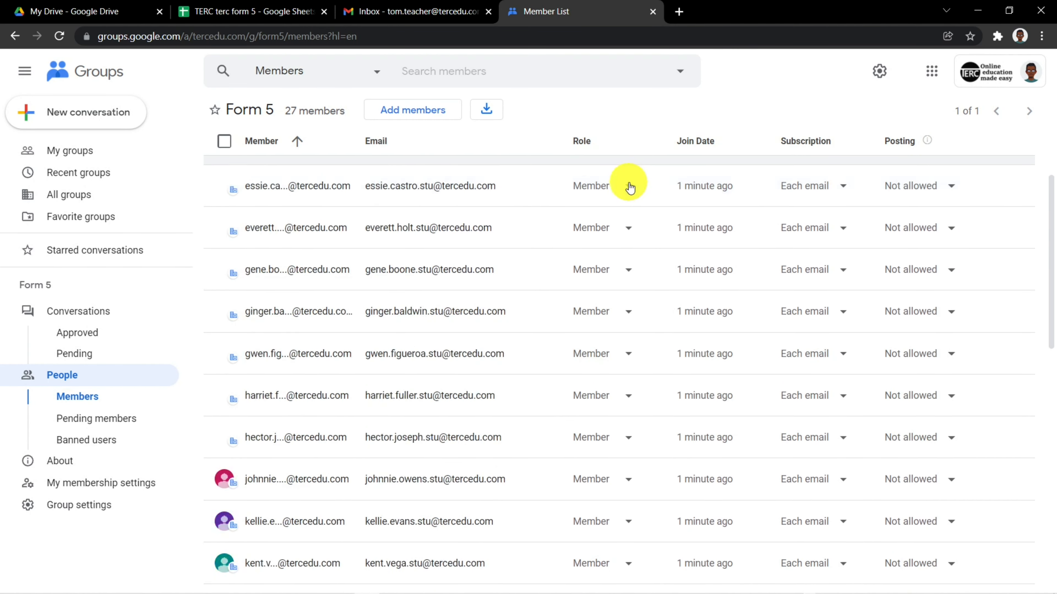
scroll(630, 188, "down", 4)
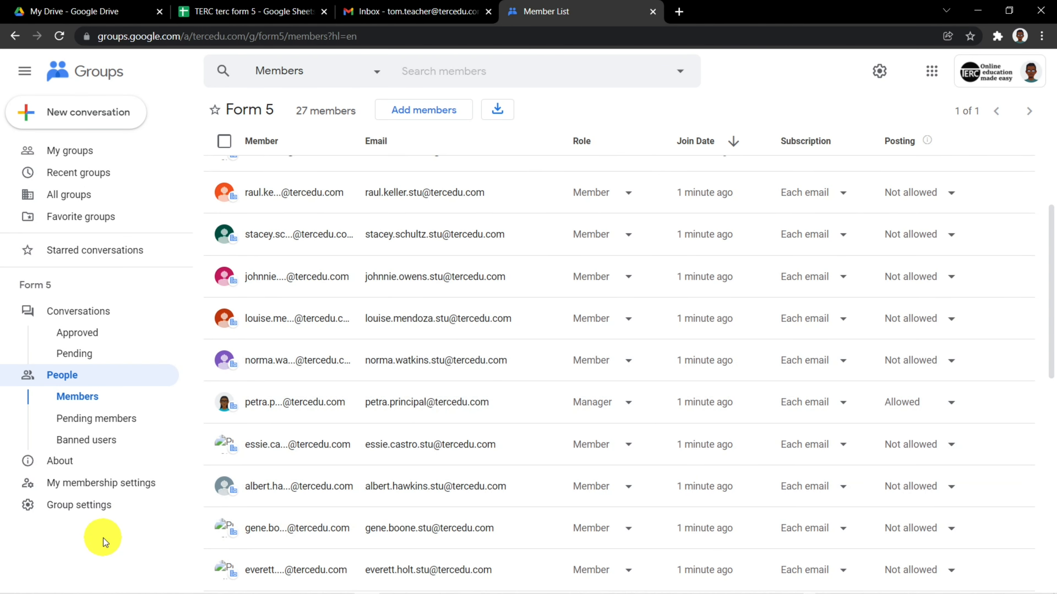
left_click(98, 506)
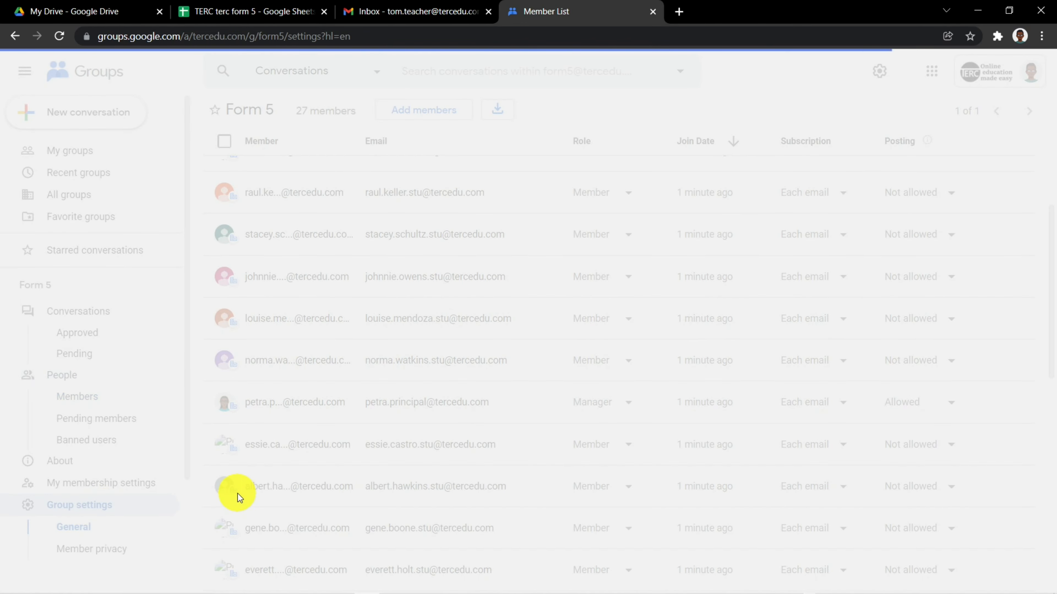
scroll(119, 498, "down", 2)
scroll(287, 396, "down", 6)
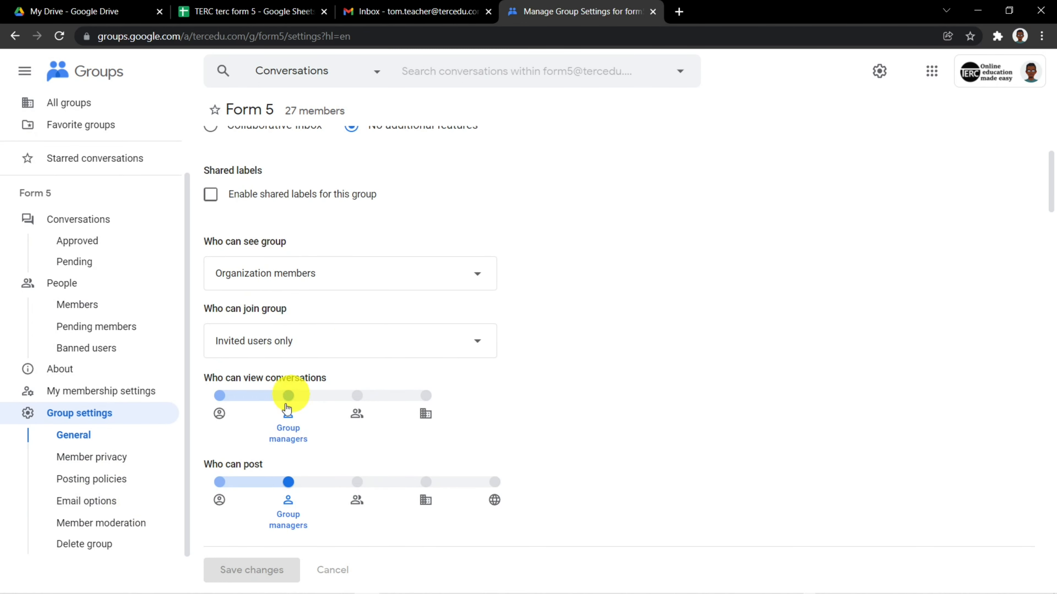
Look through the group's member privacy, posting policies, email options, member moderation and general settings
left_click(116, 458)
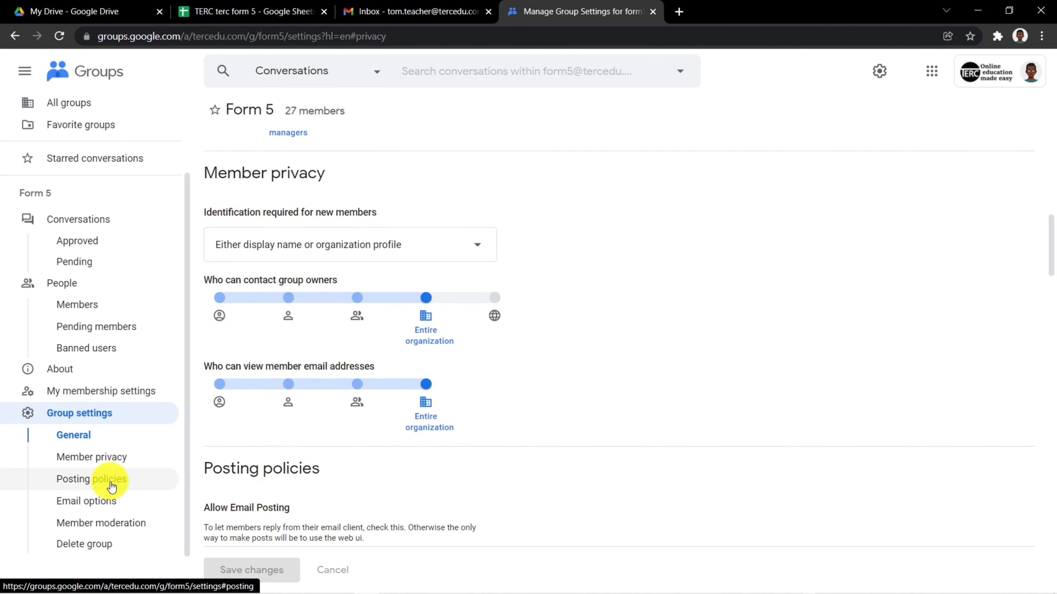
left_click(109, 477)
left_click(106, 457)
left_click(104, 479)
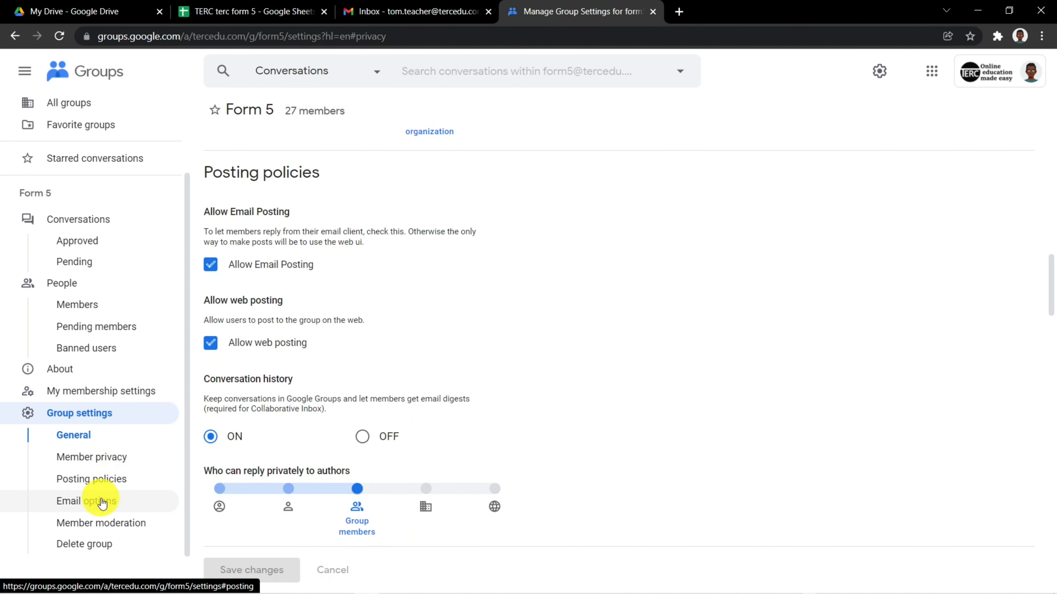
left_click(99, 501)
left_click(101, 522)
left_click(101, 458)
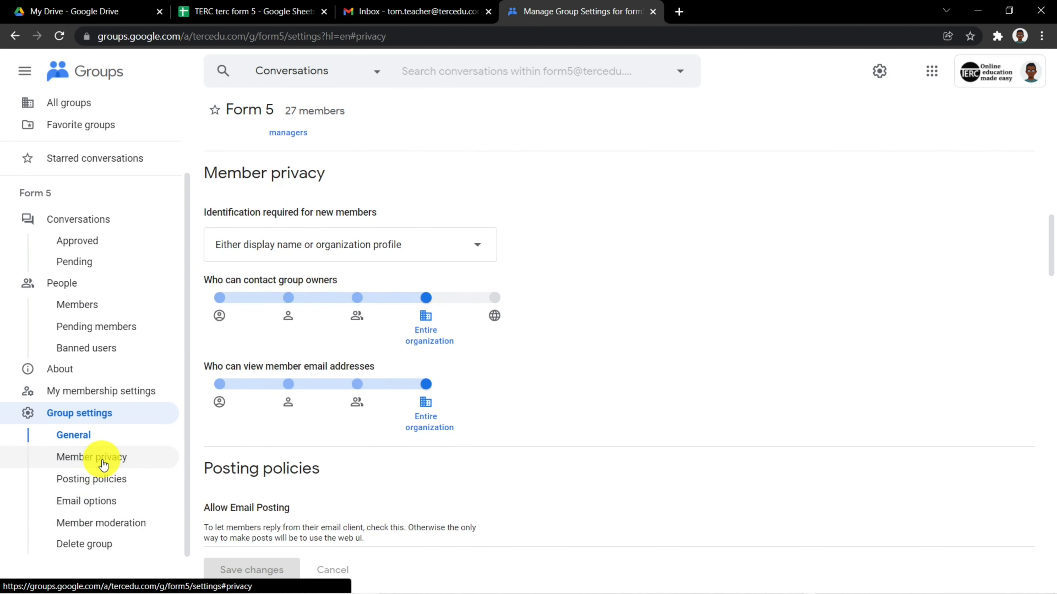
left_click(98, 437)
Restrict contacting the group owners and viewing member email addresses to group managers
scroll(410, 403, "down", 10)
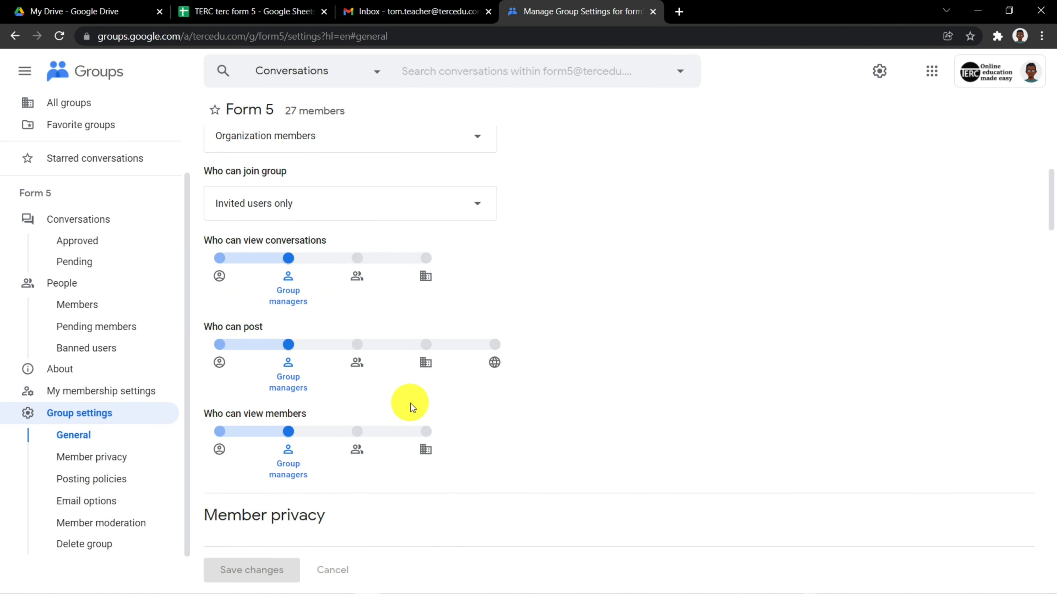
scroll(411, 404, "down", 5)
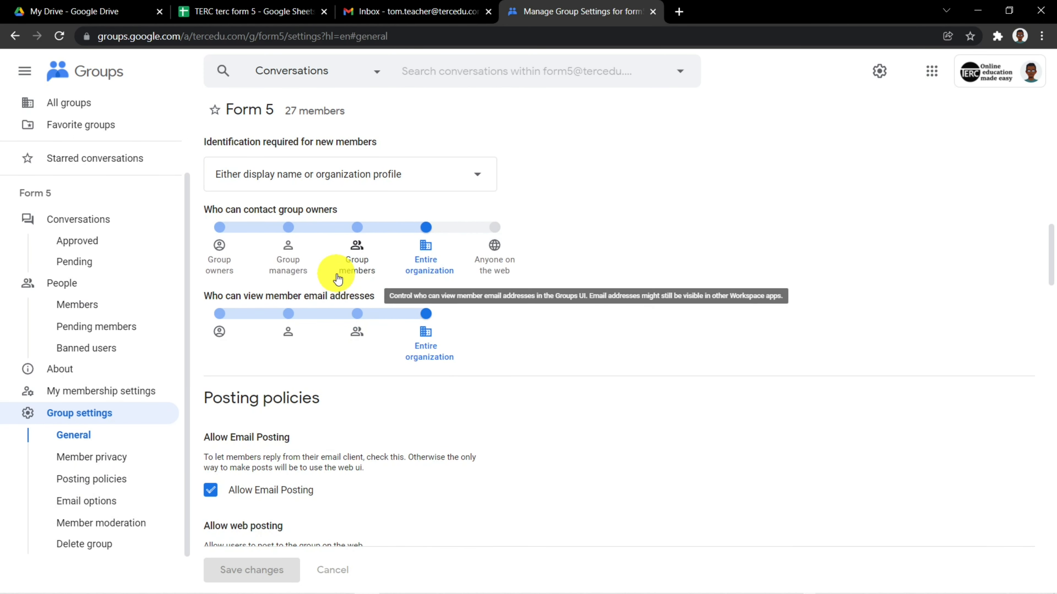
left_click(289, 229)
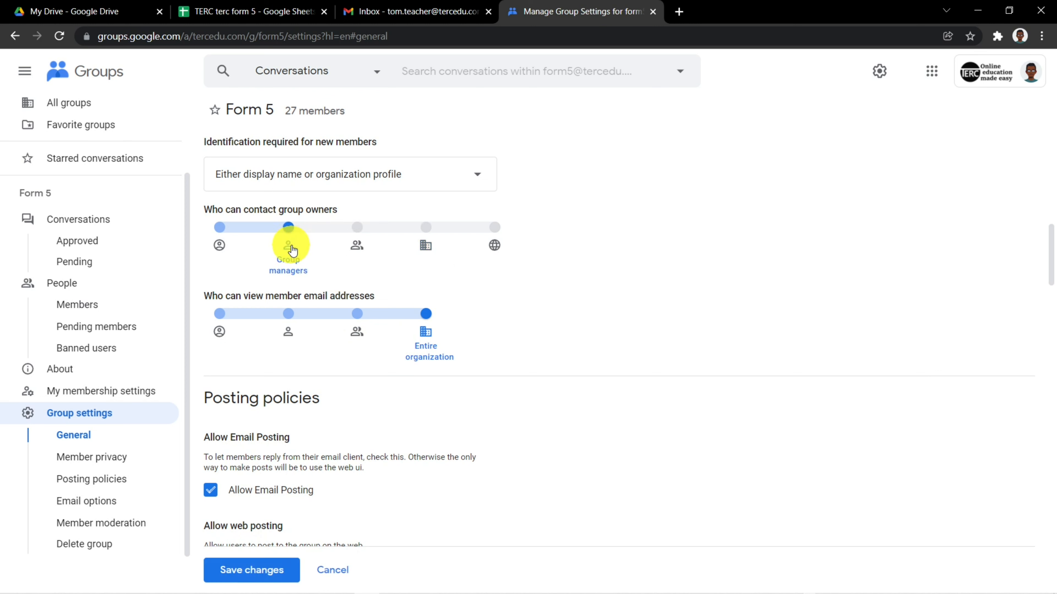
left_click(288, 318)
Examine who can view conversations, post and view members, plus the member privacy, email posting and web posting settings
scroll(293, 323, "up", 5)
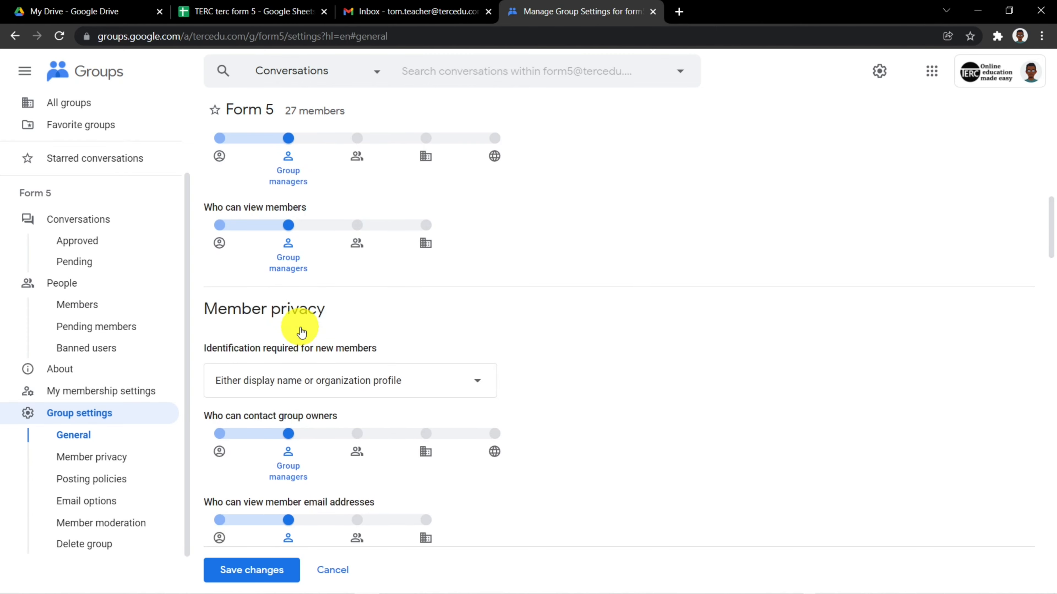
scroll(298, 329, "up", 4)
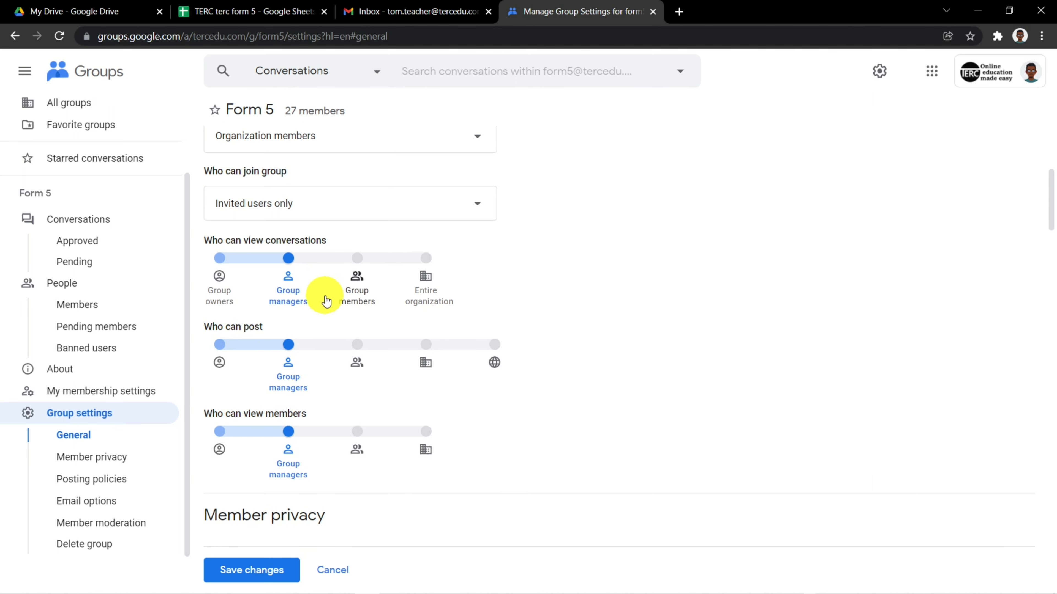
scroll(326, 302, "down", 5)
scroll(328, 308, "down", 4)
scroll(338, 329, "down", 5)
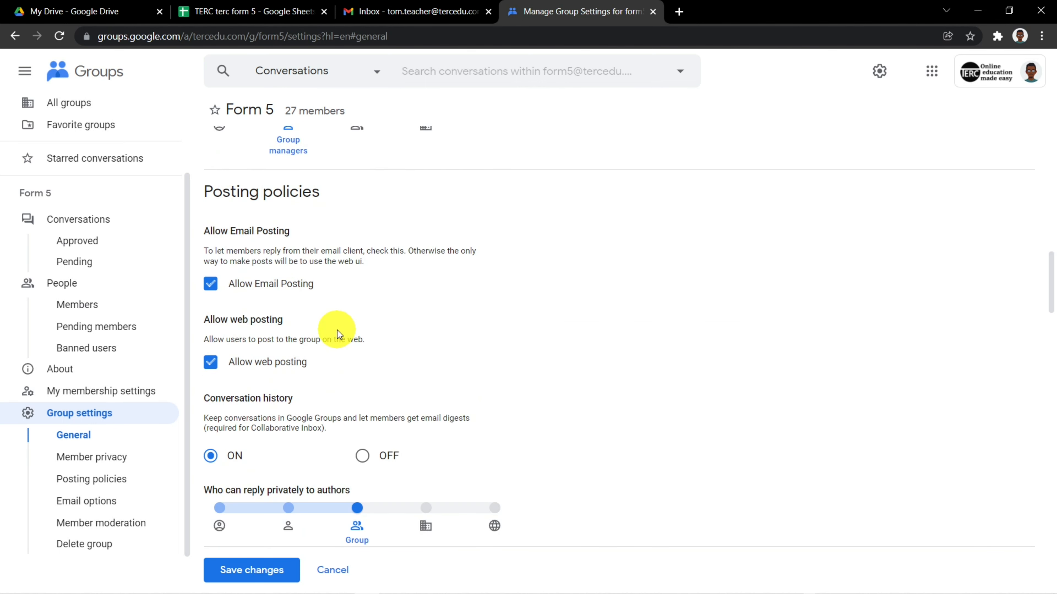
scroll(337, 329, "up", 10)
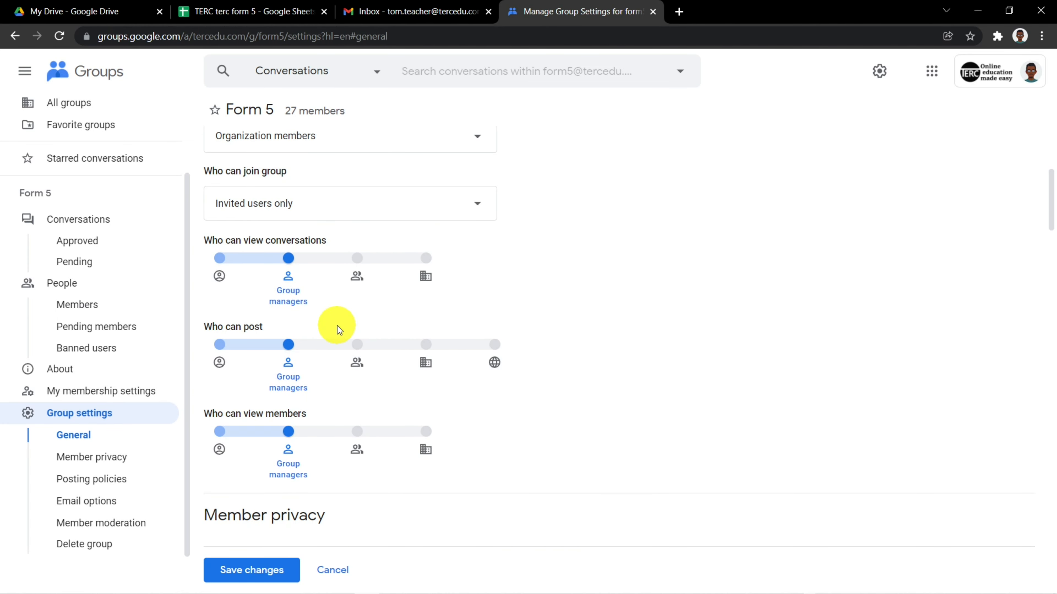
scroll(338, 329, "down", 9)
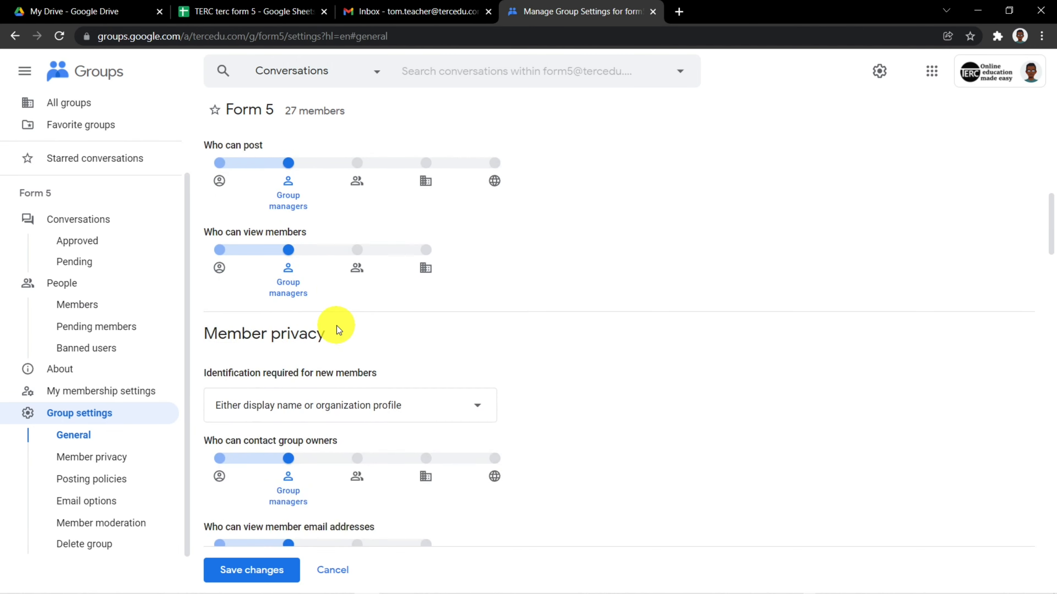
scroll(337, 330, "down", 2)
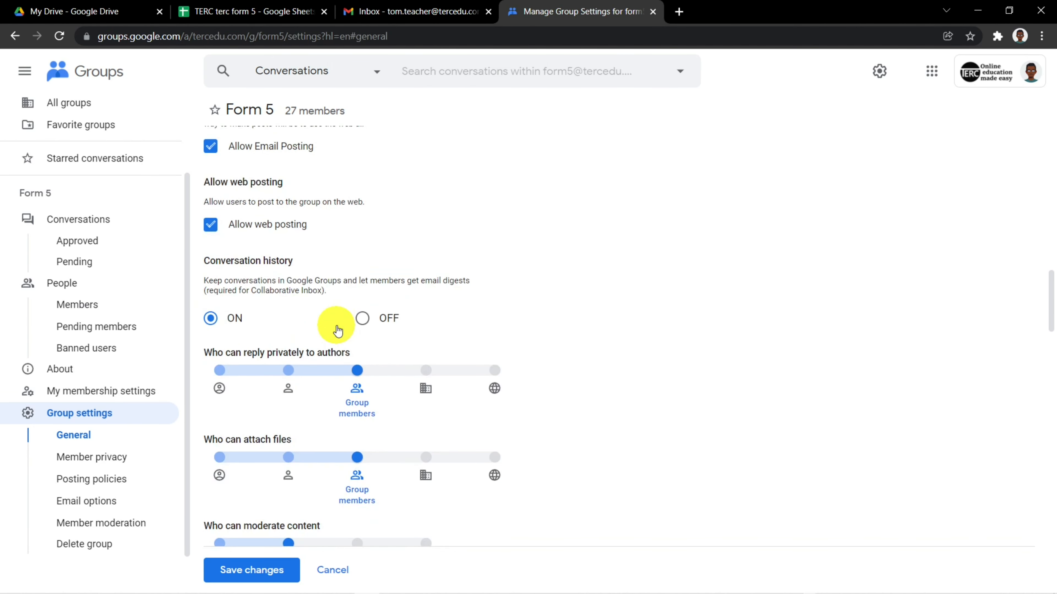
scroll(337, 326, "up", 2)
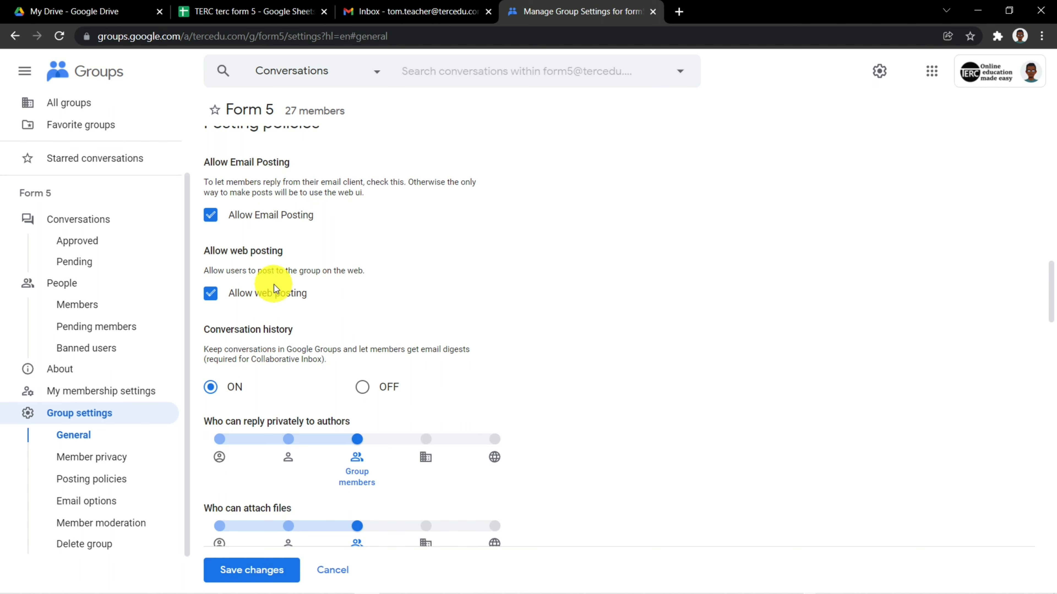
scroll(274, 287, "down", 2)
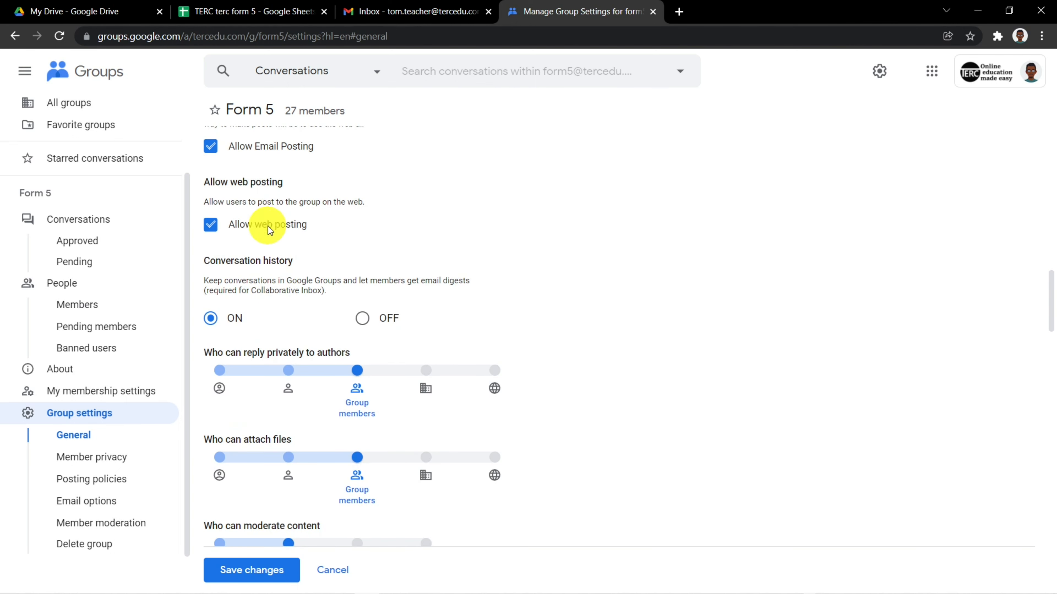
Restrict replying privately to authors and attaching files to group managers
scroll(267, 227, "down", 4)
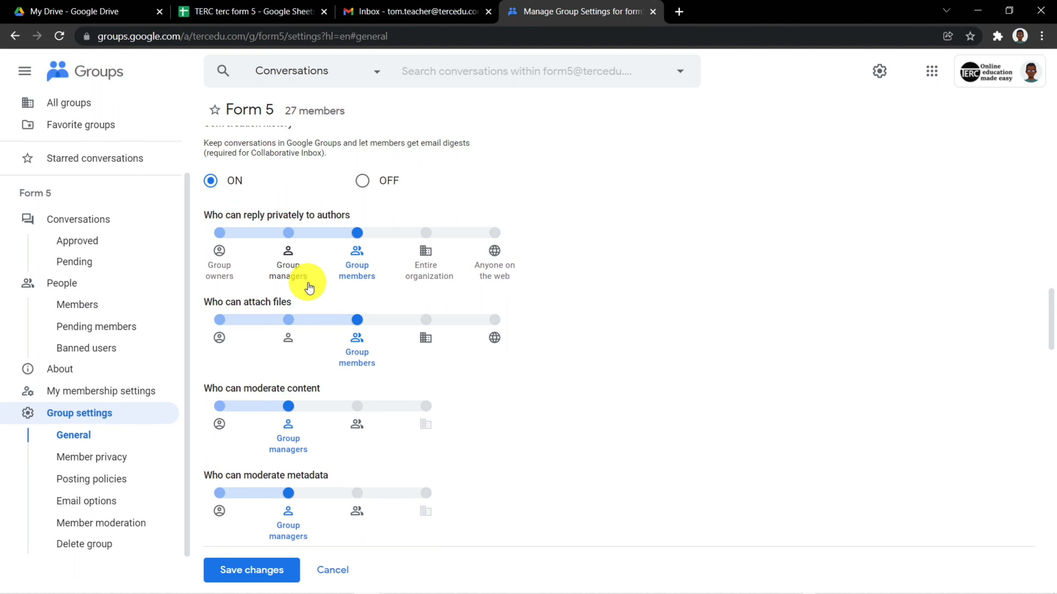
left_click(290, 236)
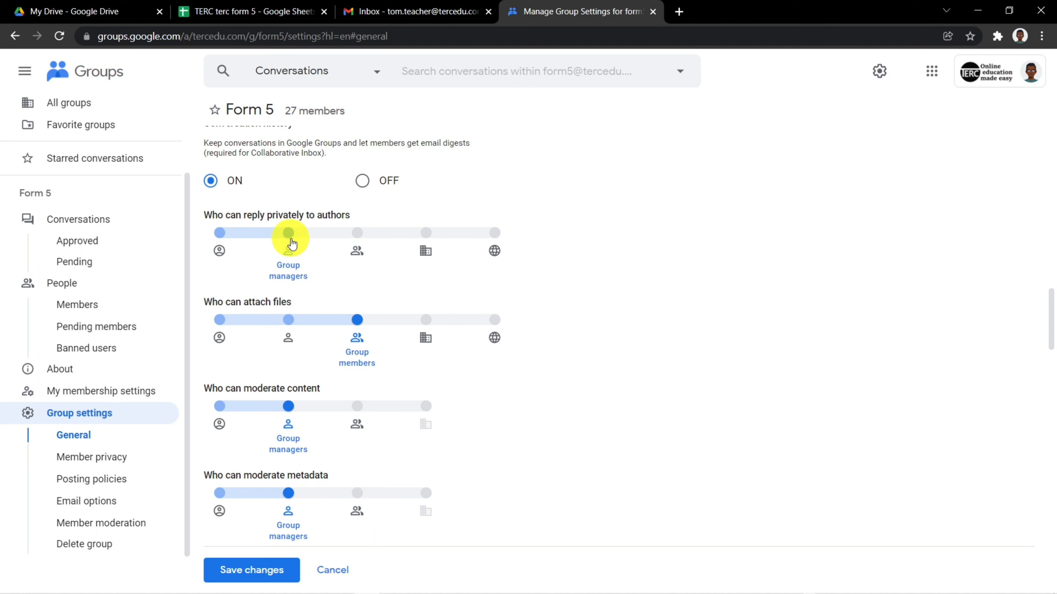
left_click(289, 330)
Check the moderation and post-as-group permissions, and set the default sender to Group address
scroll(359, 333, "down", 2)
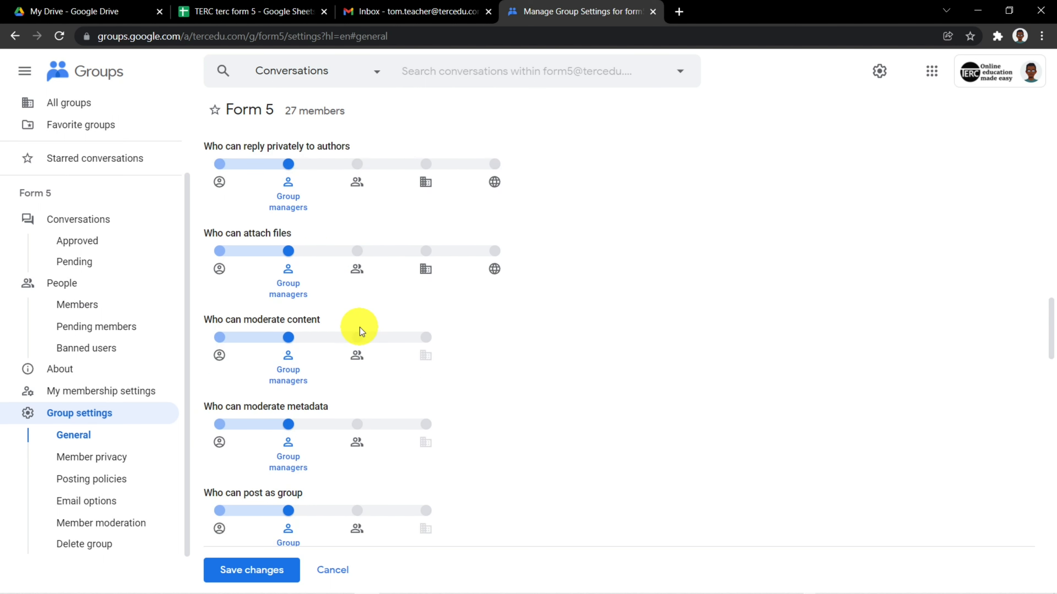
scroll(359, 329, "down", 4)
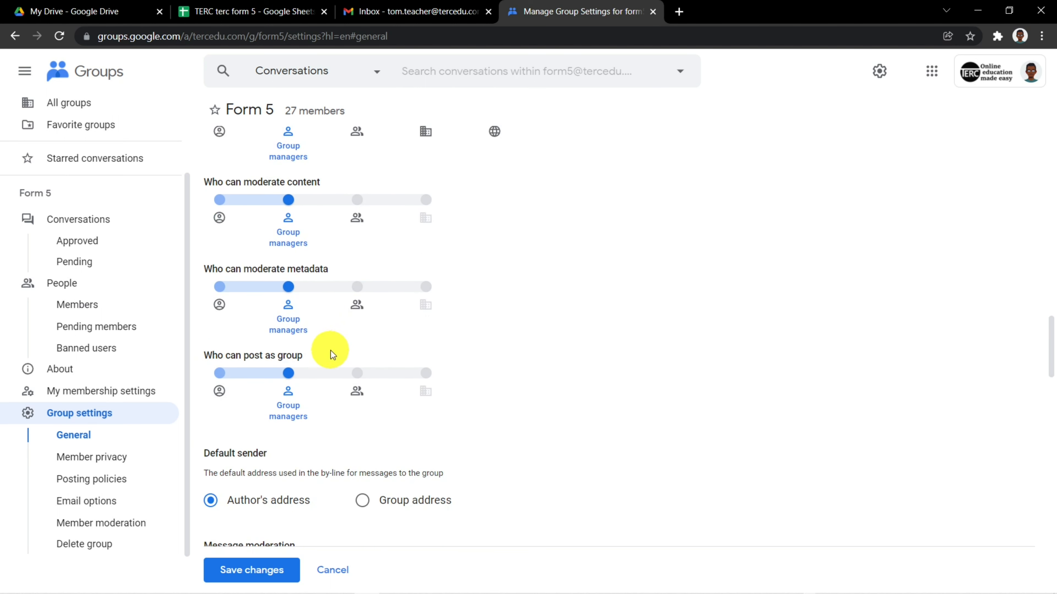
scroll(325, 372, "down", 8)
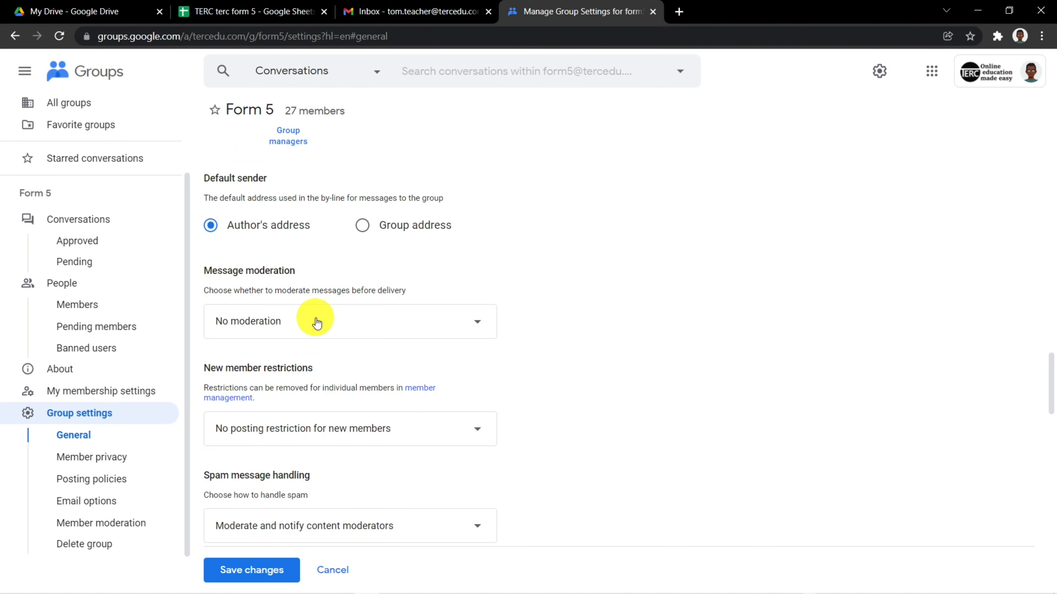
scroll(316, 296, "up", 14)
scroll(308, 283, "down", 9)
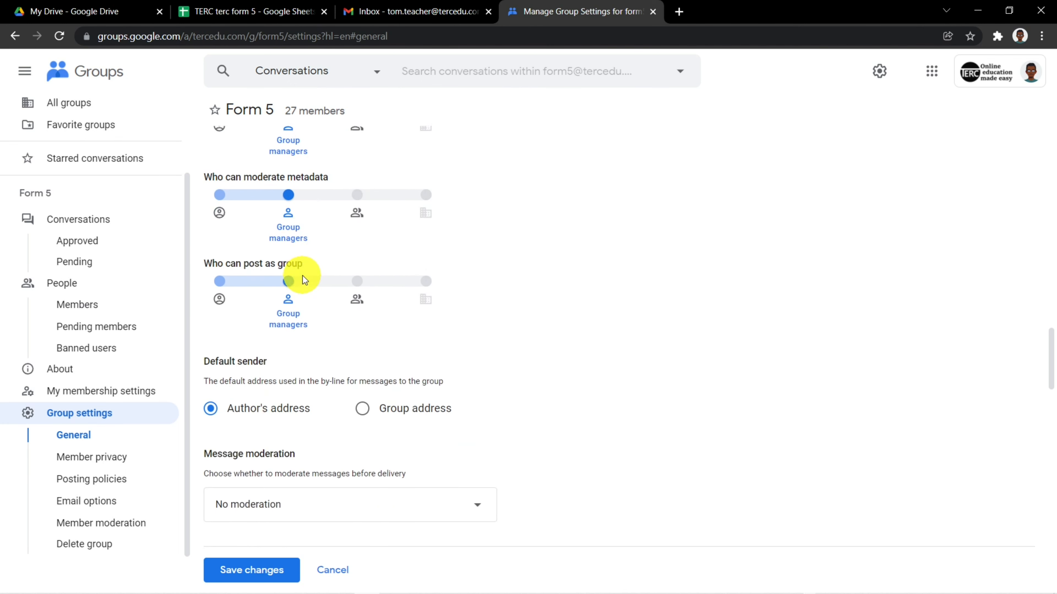
scroll(302, 276, "down", 5)
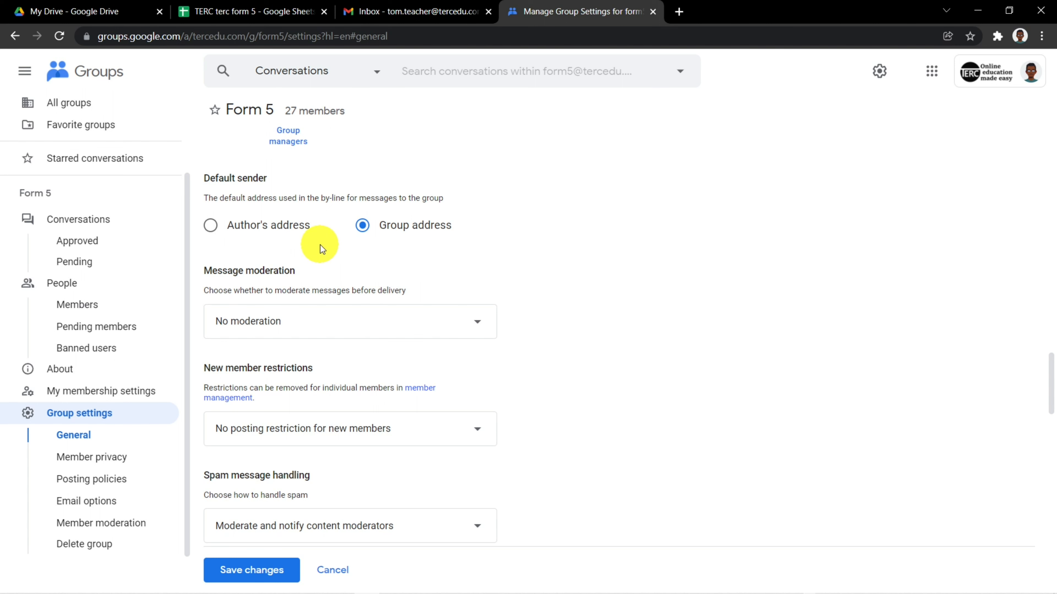
Check the remaining posting, email and member moderation options, and save the Form 5 group settings
scroll(320, 245, "down", 2)
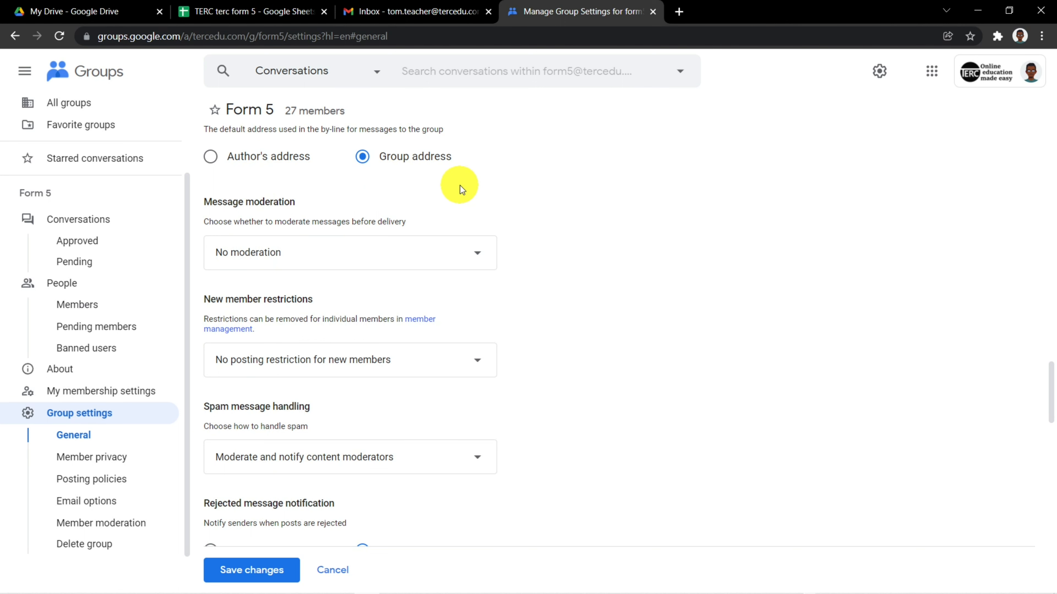
scroll(460, 184, "up", 2)
scroll(460, 185, "down", 12)
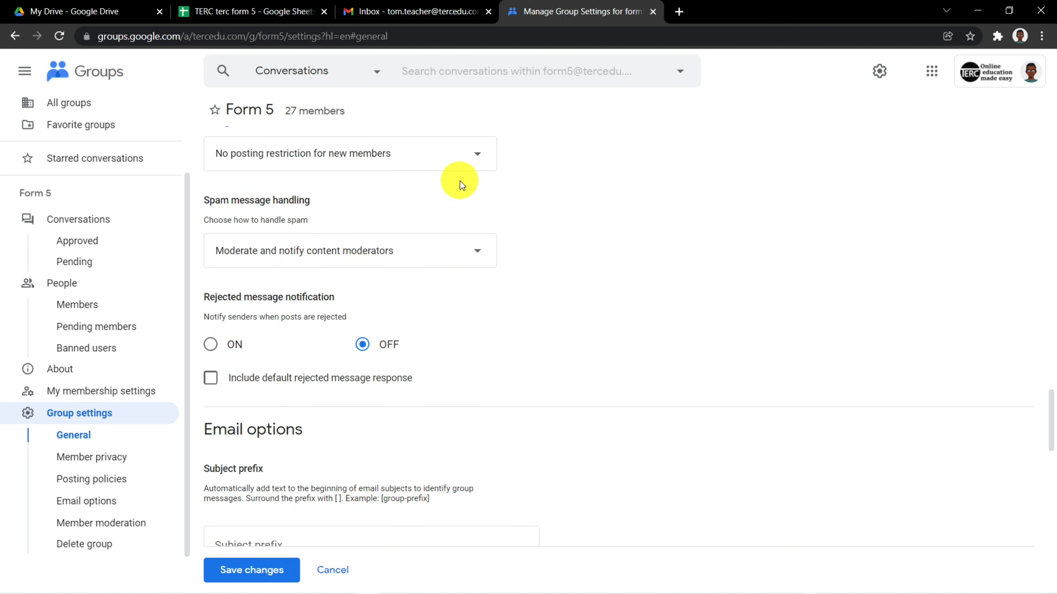
scroll(457, 185, "down", 15)
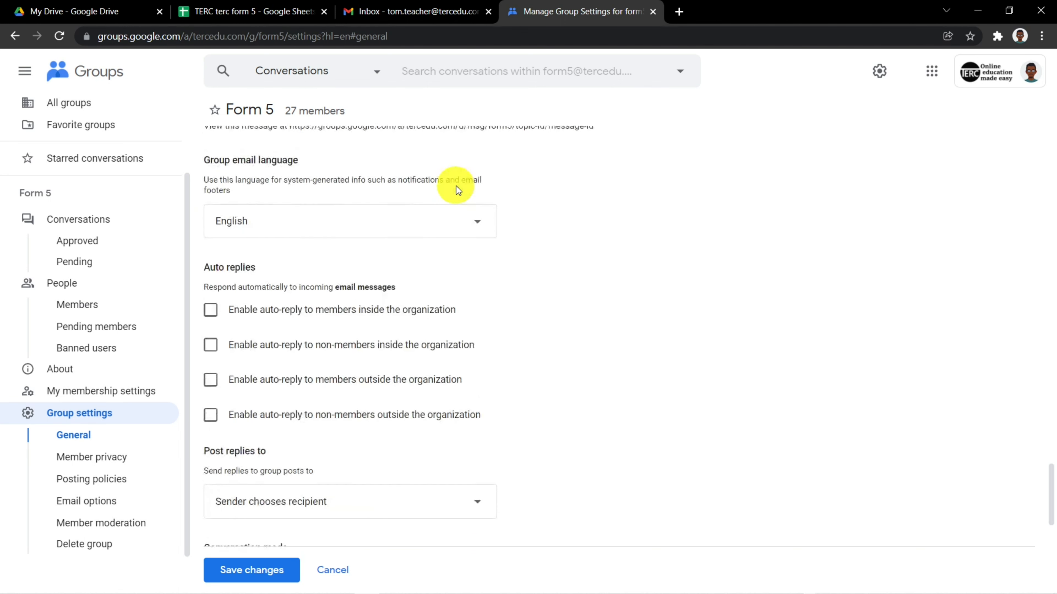
scroll(455, 186, "down", 5)
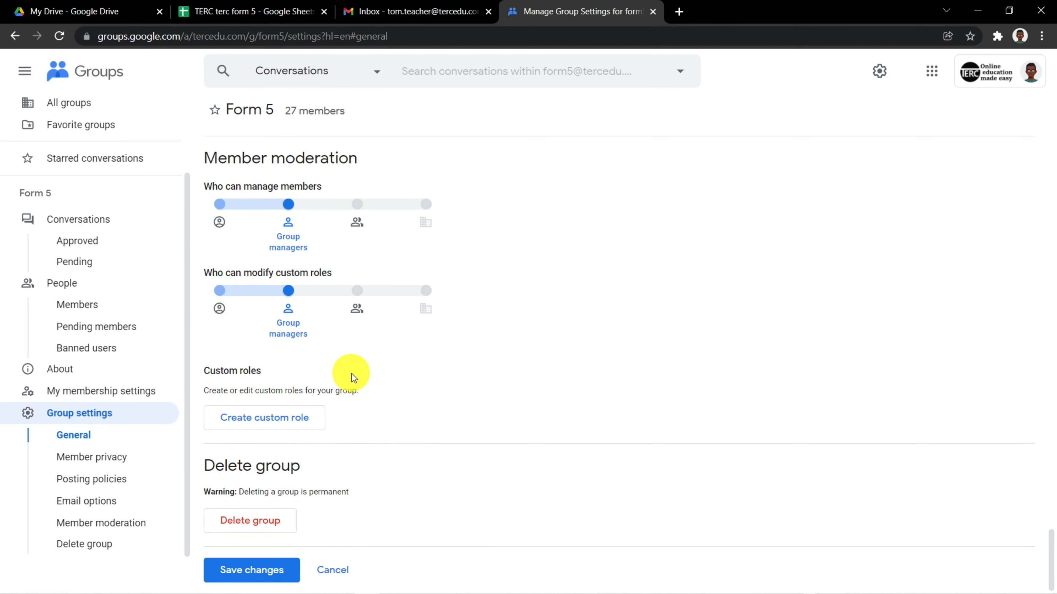
left_click(258, 576)
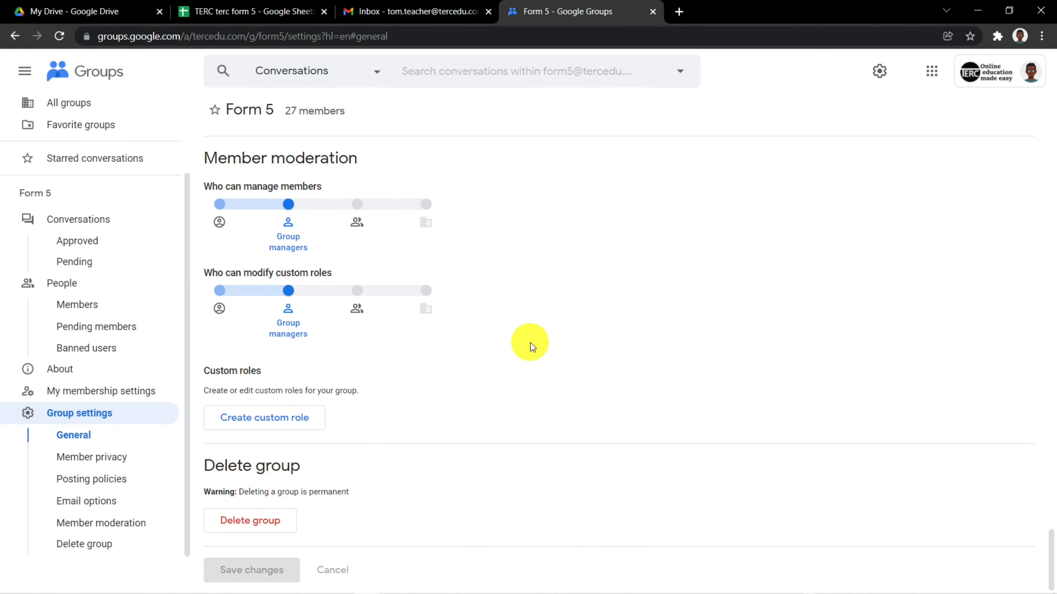
Return to the list of own groups and start a new group named "TERC students 2022", filling in its group email
scroll(530, 342, "up", 3)
scroll(453, 358, "up", 2)
scroll(12, 233, "up", 2)
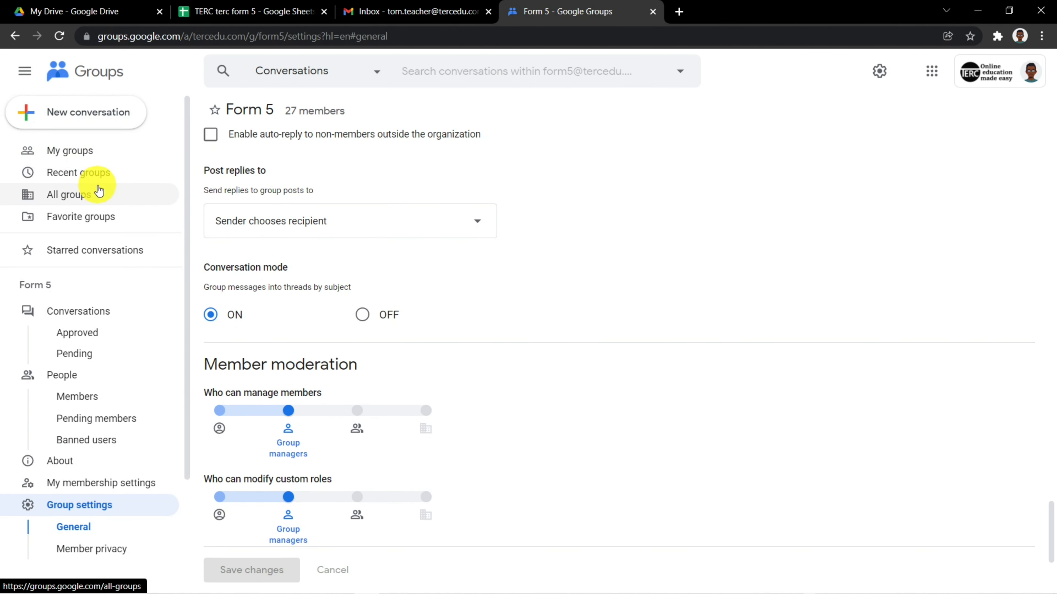
left_click(86, 159)
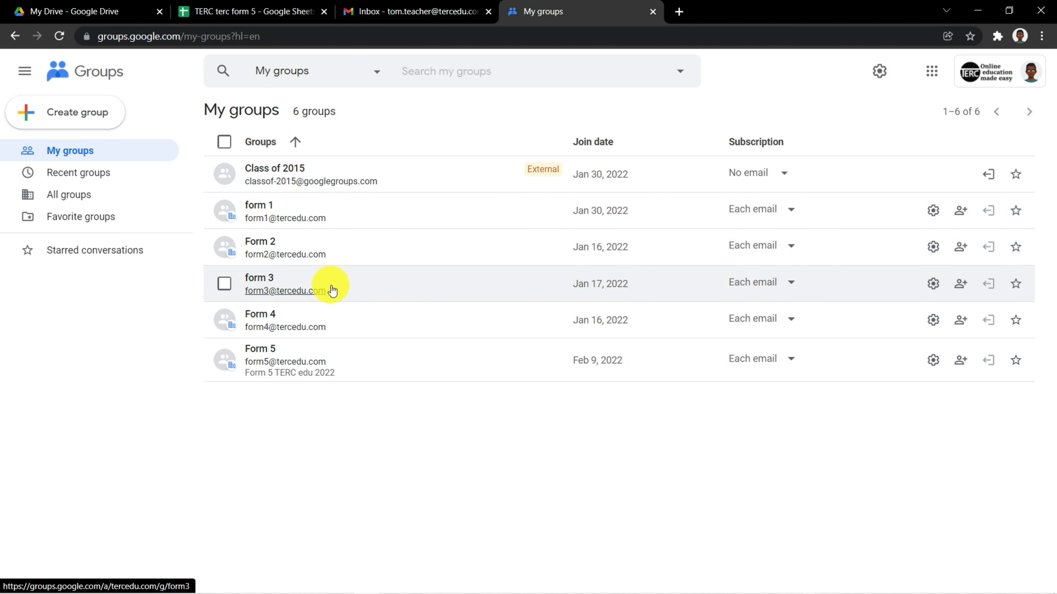
left_click(95, 119)
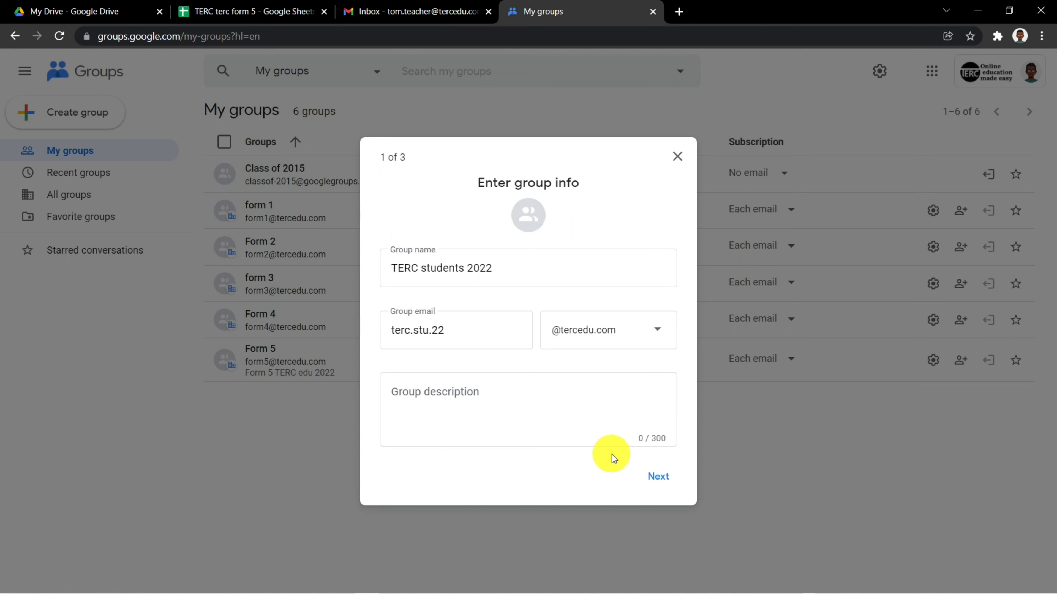
left_click(652, 480)
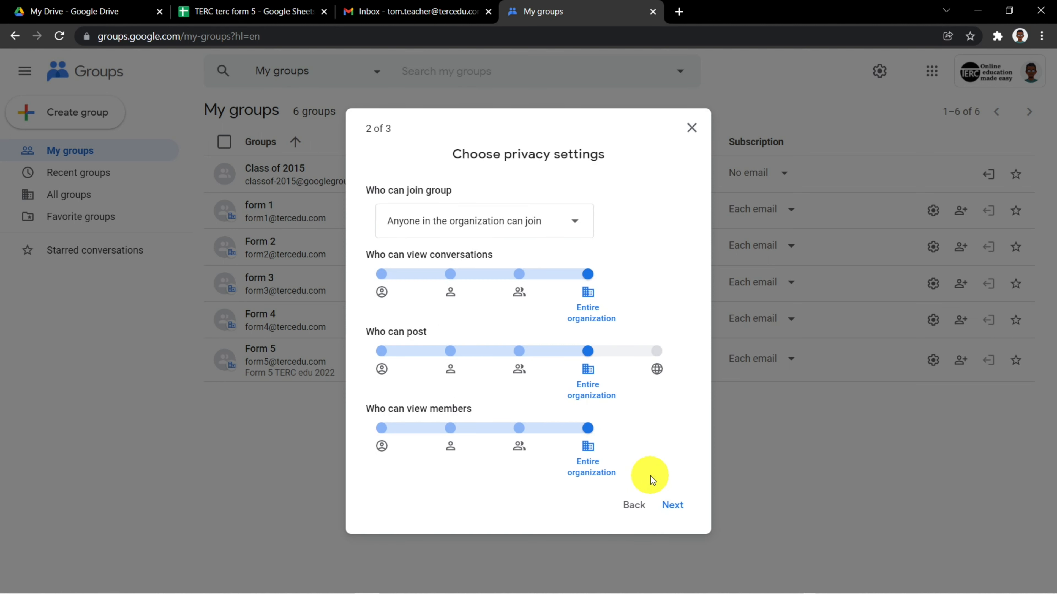
Limit joining the new group to only invited users, and restrict viewing conversations, posting and viewing members to group managers
left_click(574, 220)
left_click(499, 175)
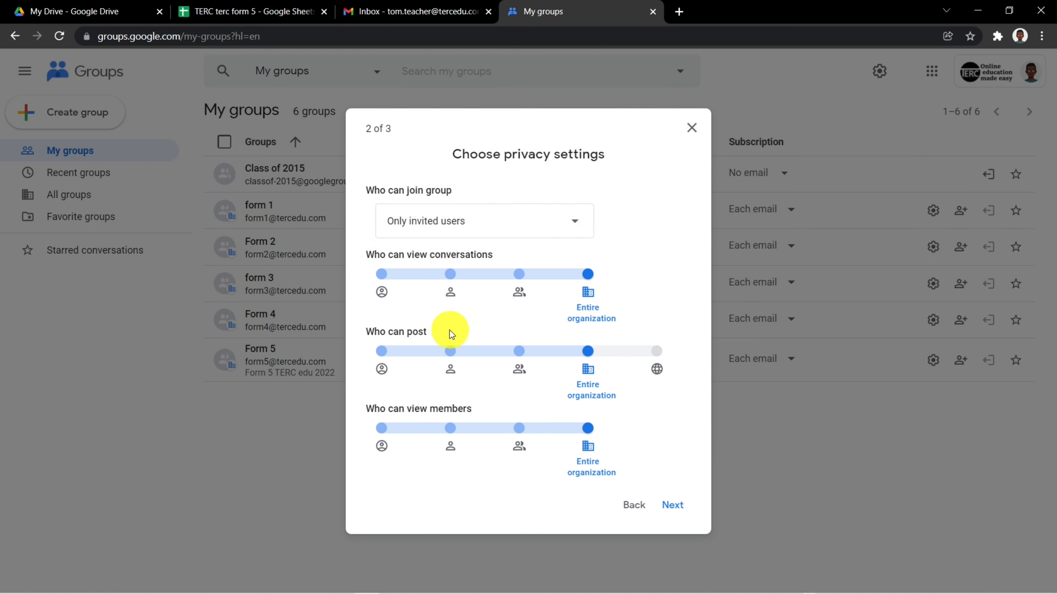
left_click(449, 286)
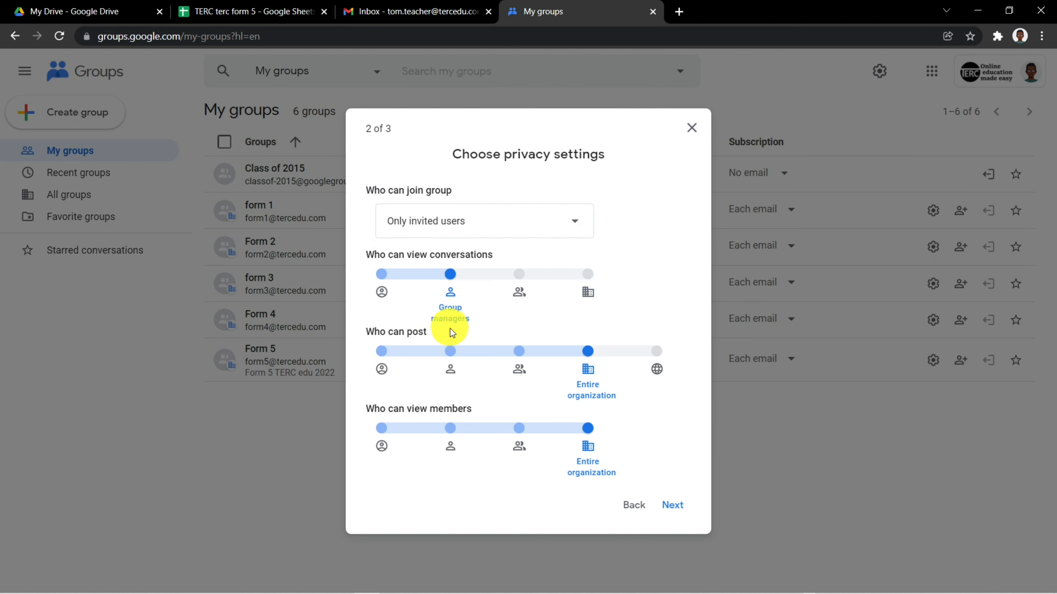
left_click(451, 350)
left_click(463, 446)
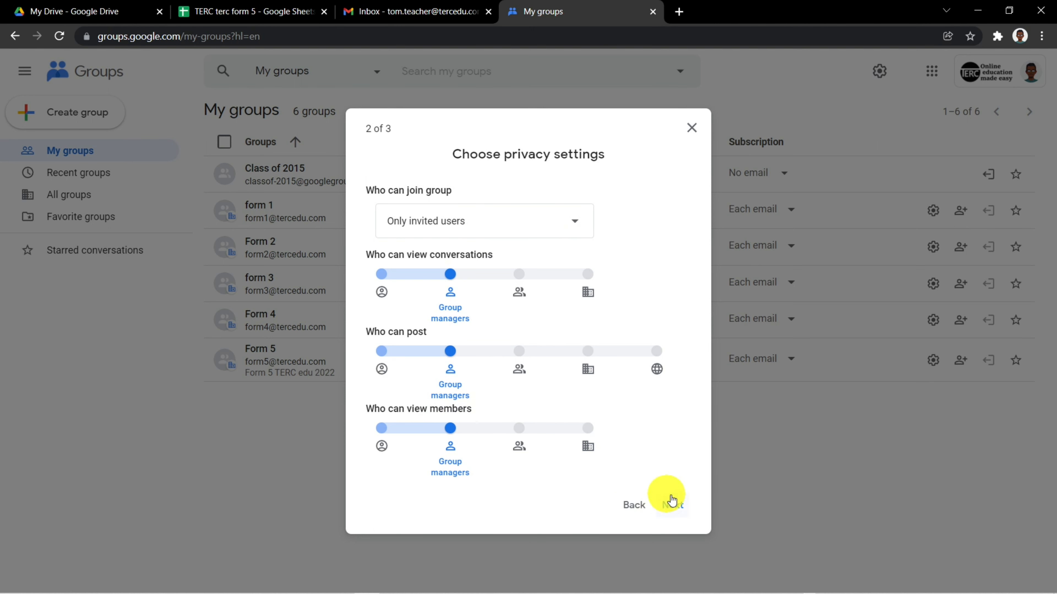
left_click(673, 506)
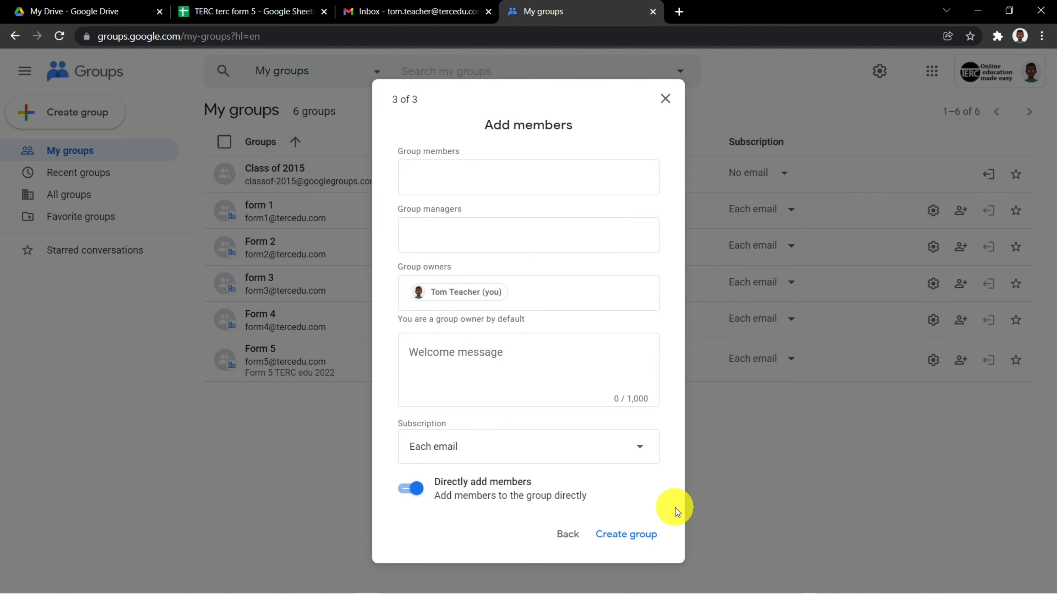
Copy the form group email addresses in A1:A6 of the class groups sheet in the TERC terc form 5 spreadsheet
left_click(243, 17)
left_click(194, 579)
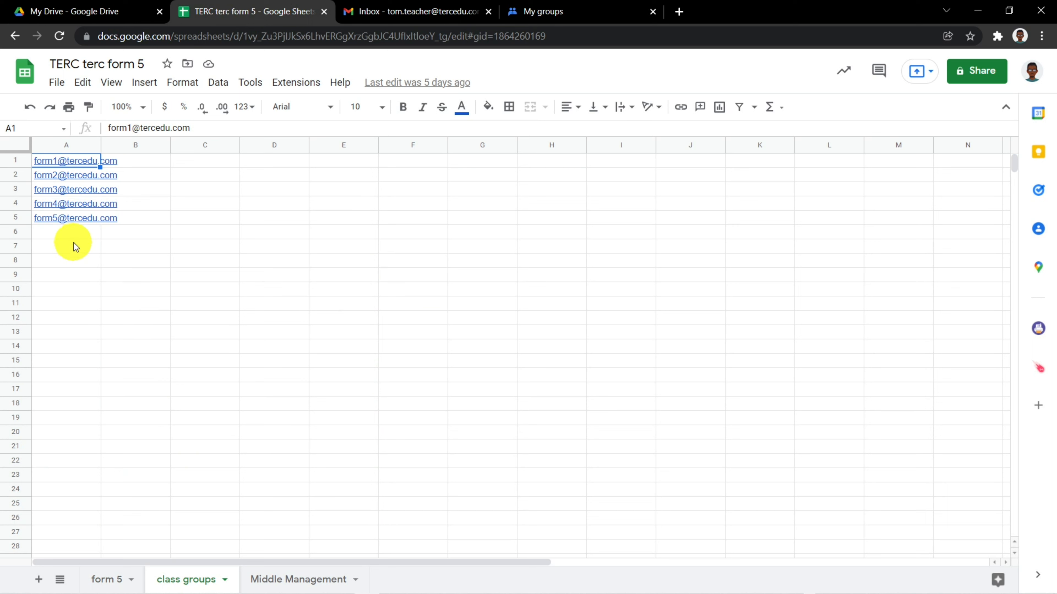
left_click_drag(71, 234, 90, 161)
key("ctrl+c")
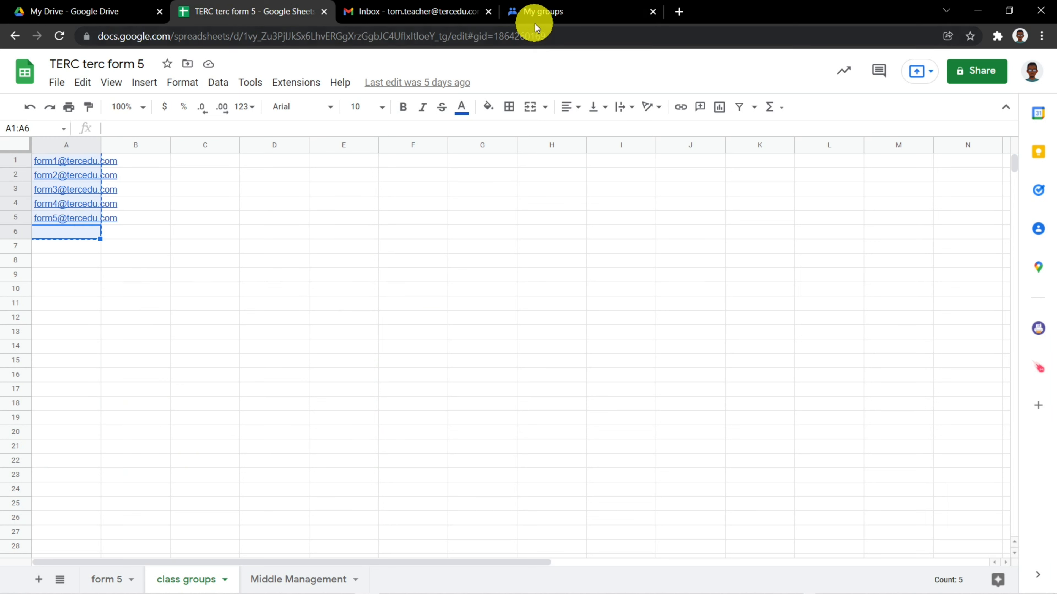
Add the copied form groups as members and the principal as group manager, and create and open the TERC students 2022 group
left_click(539, 17)
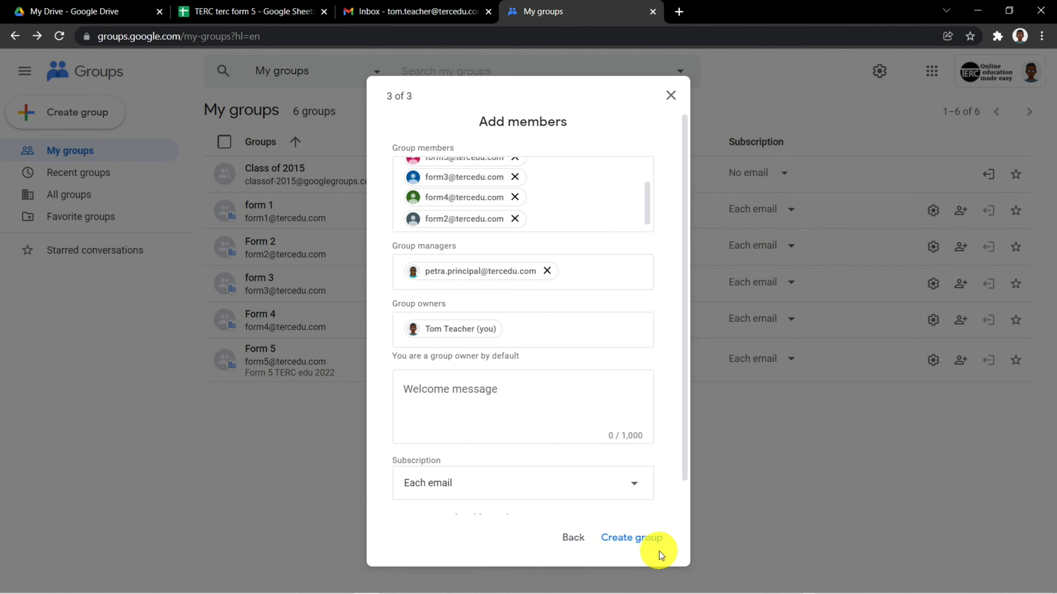
left_click(643, 541)
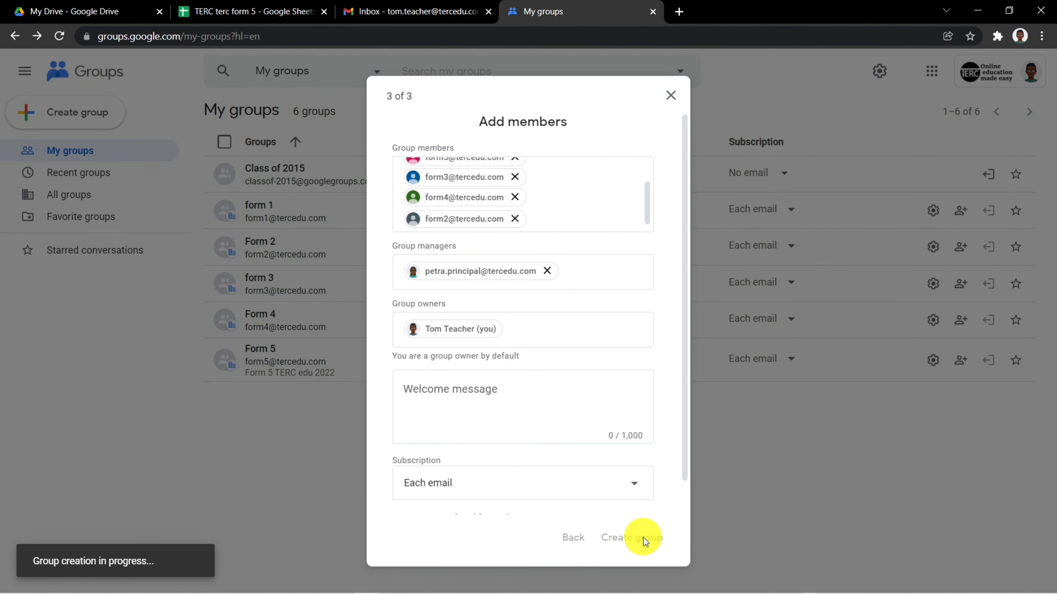
left_click(590, 479)
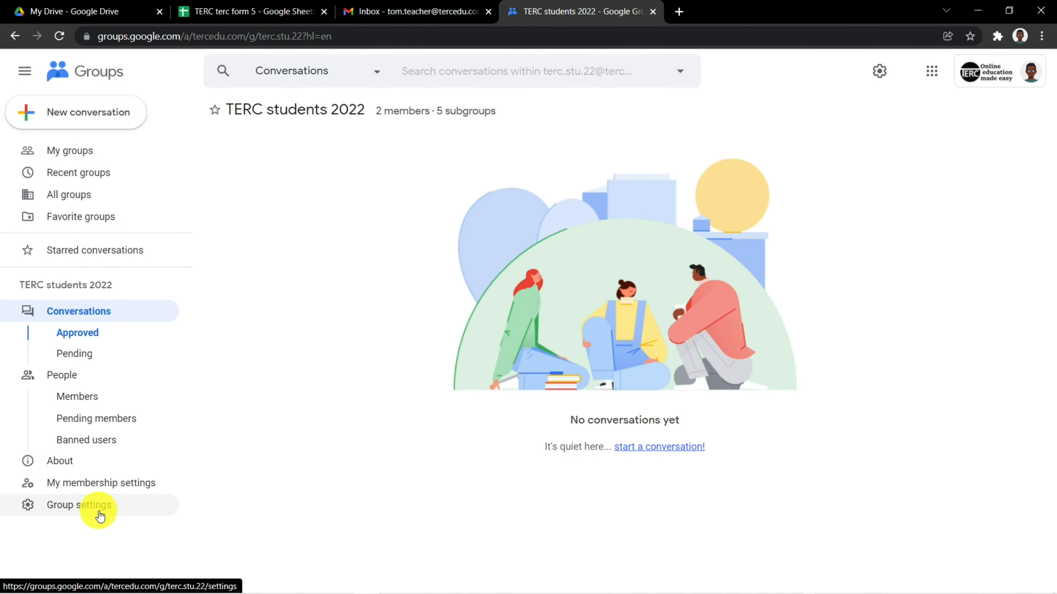
In the TERC students 2022 group settings, restrict contacting group owners and viewing member email addresses to group managers
left_click(106, 507)
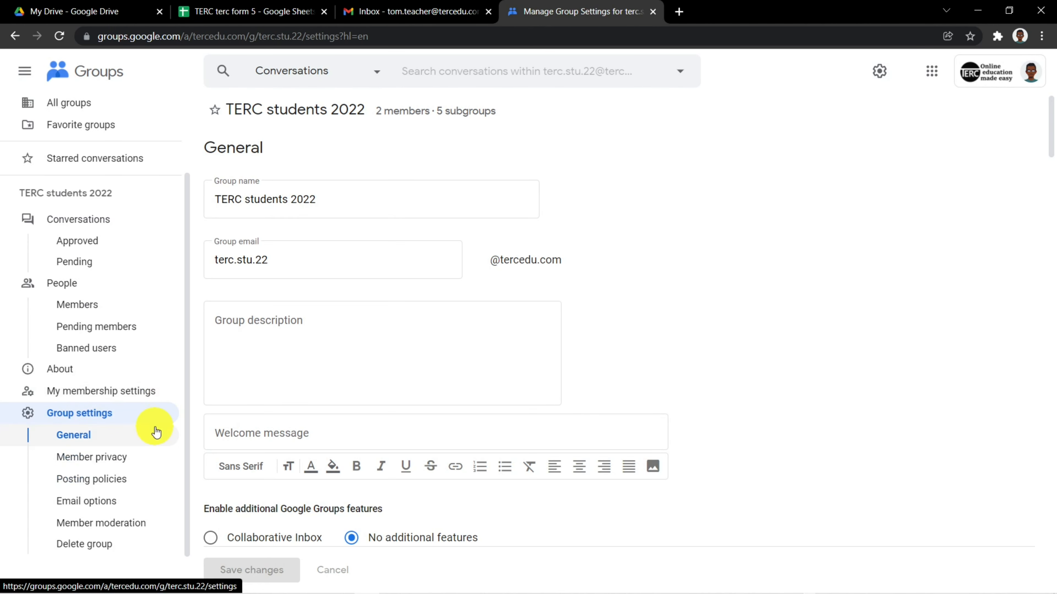
scroll(408, 306, "down", 15)
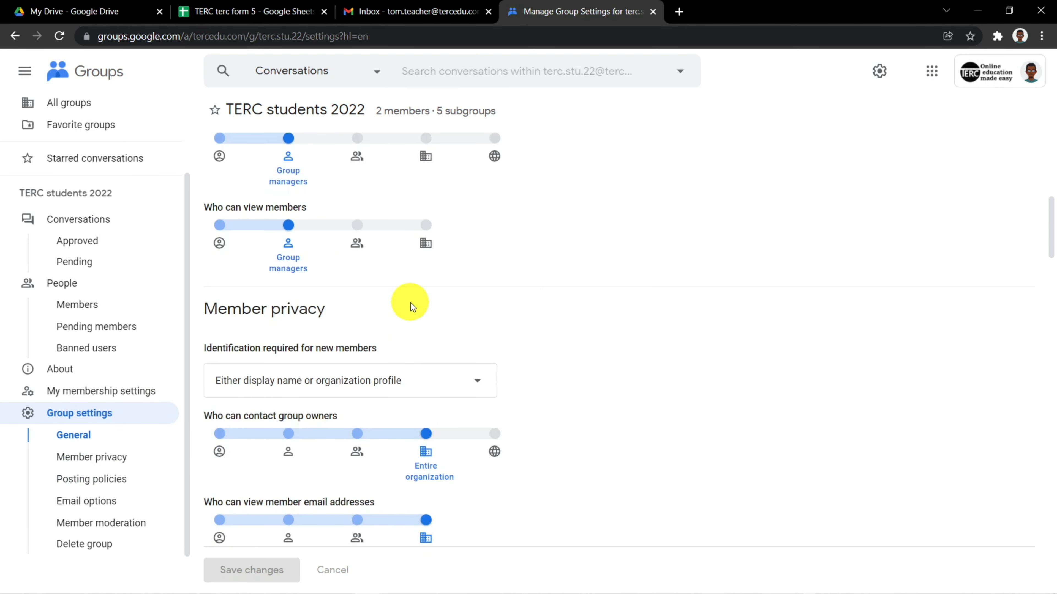
left_click(304, 297)
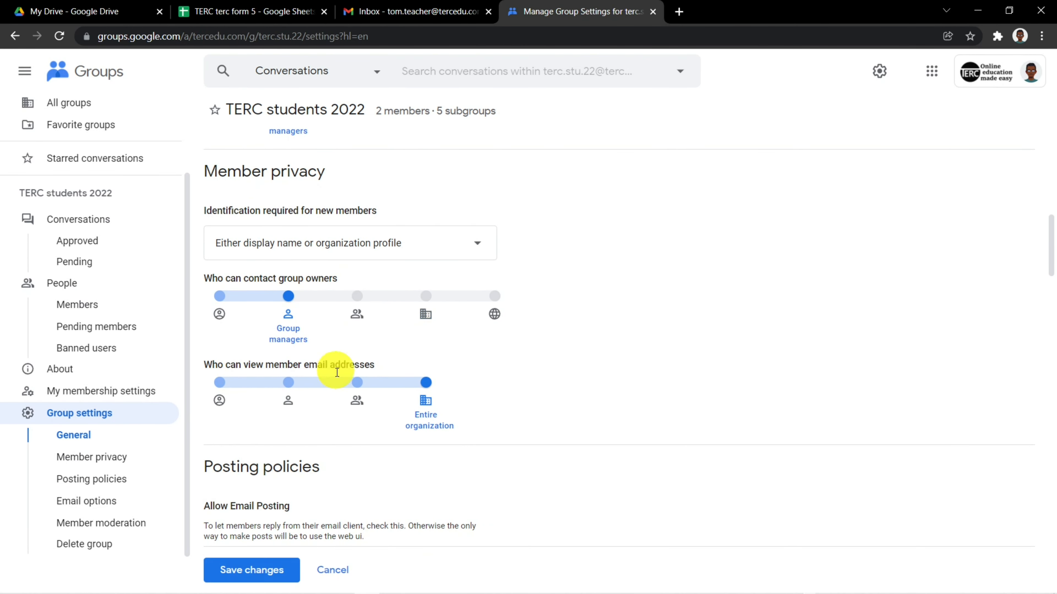
left_click(288, 383)
scroll(394, 287, "down", 3)
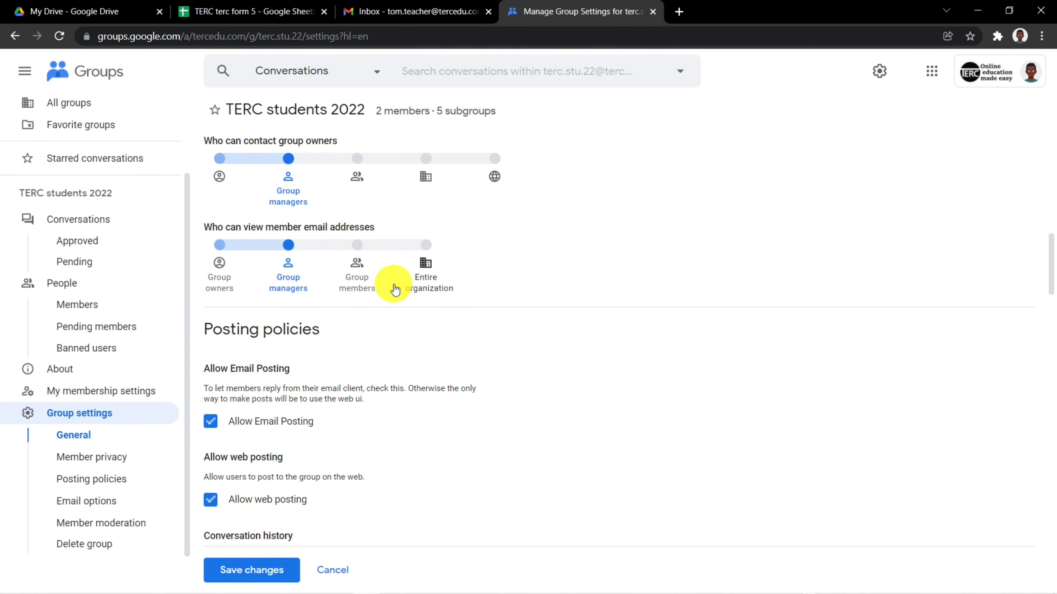
Restrict replying privately to authors and attaching files in the TERC students 2022 group to group managers
scroll(394, 290, "down", 9)
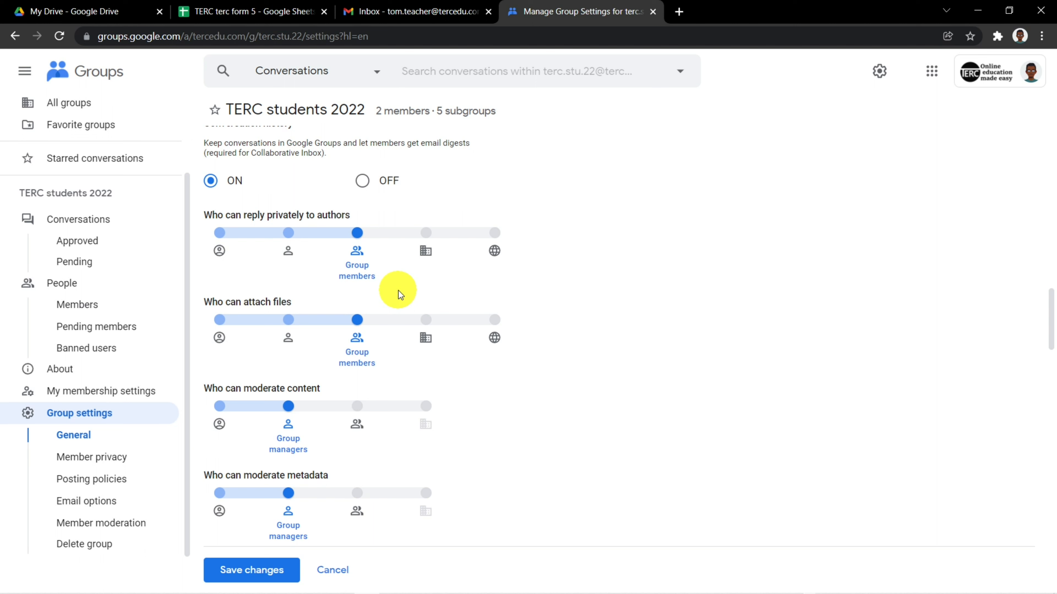
left_click(295, 232)
left_click(288, 320)
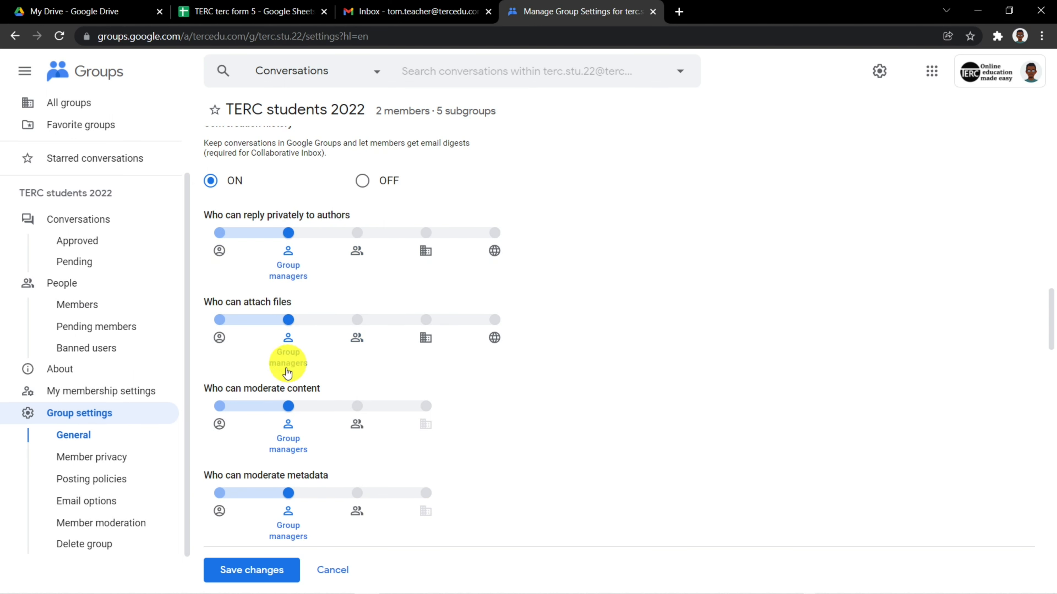
Check the TERC students 2022 moderation and post-as-group permissions, and set the default sender to Group address
scroll(363, 337, "down", 3)
scroll(364, 337, "down", 9)
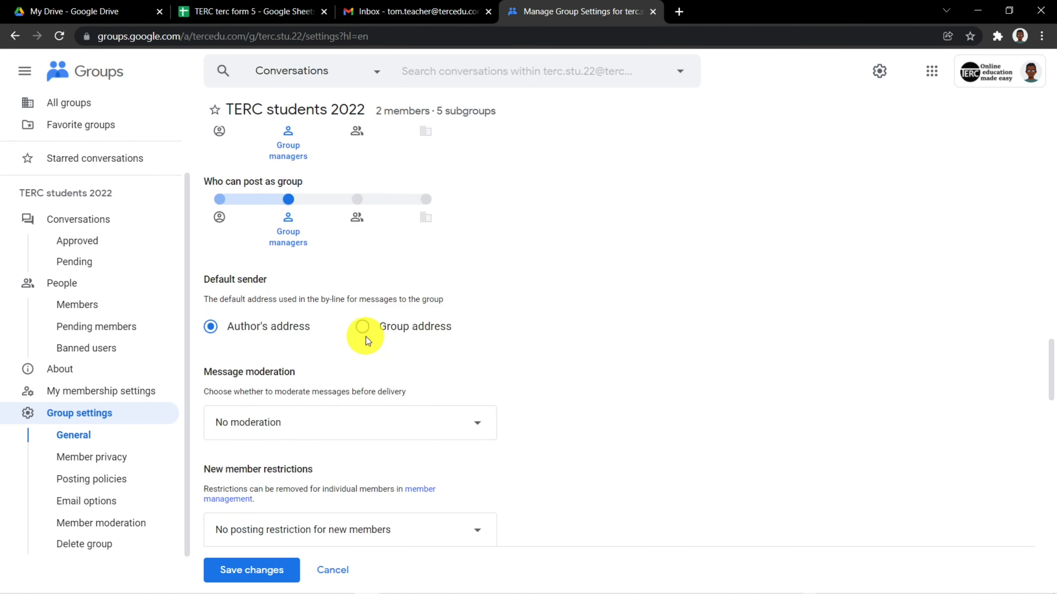
scroll(366, 338, "up", 3)
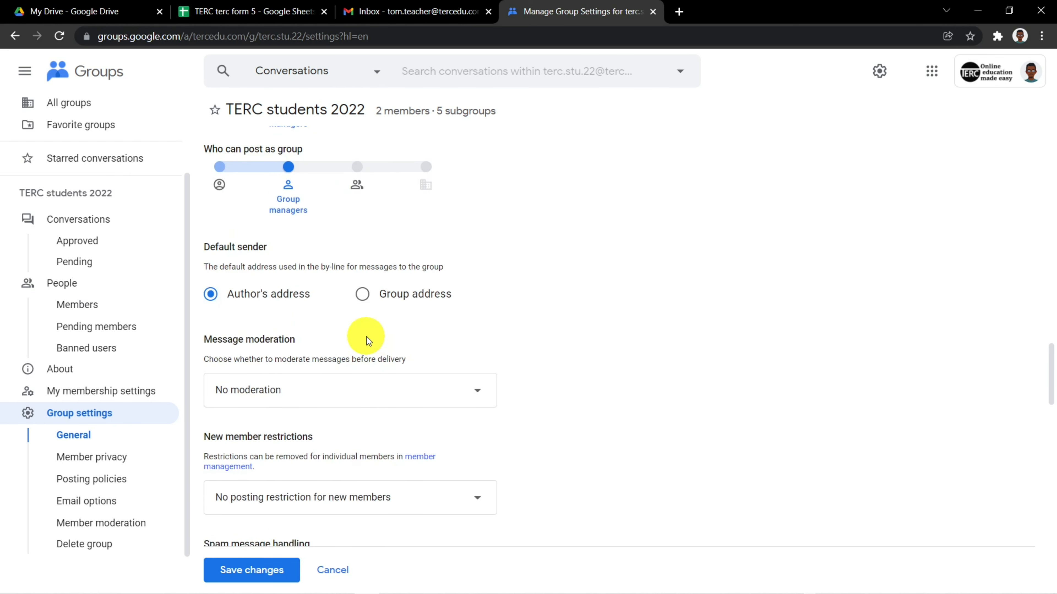
left_click(362, 295)
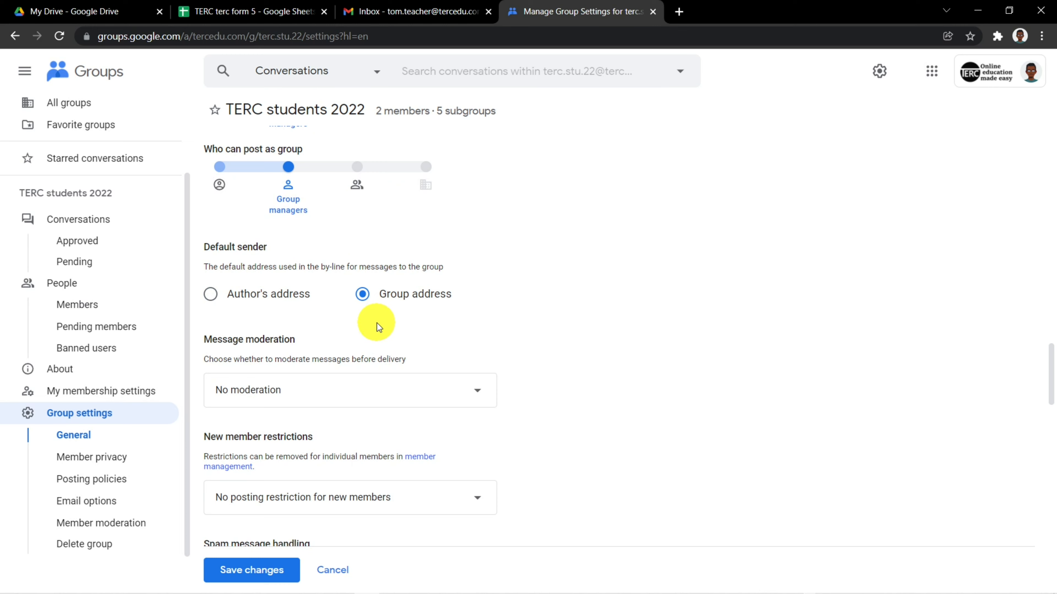
Check the remaining posting, email and member moderation options, save the TERC students 2022 settings, and open its member list
scroll(377, 323, "down", 3)
scroll(376, 323, "down", 8)
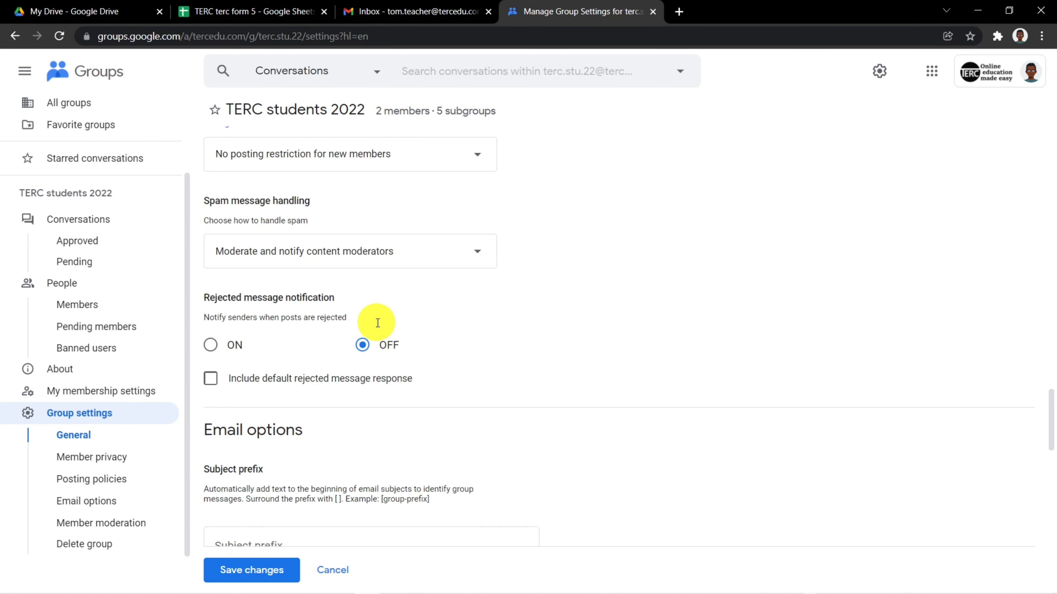
scroll(376, 325, "down", 6)
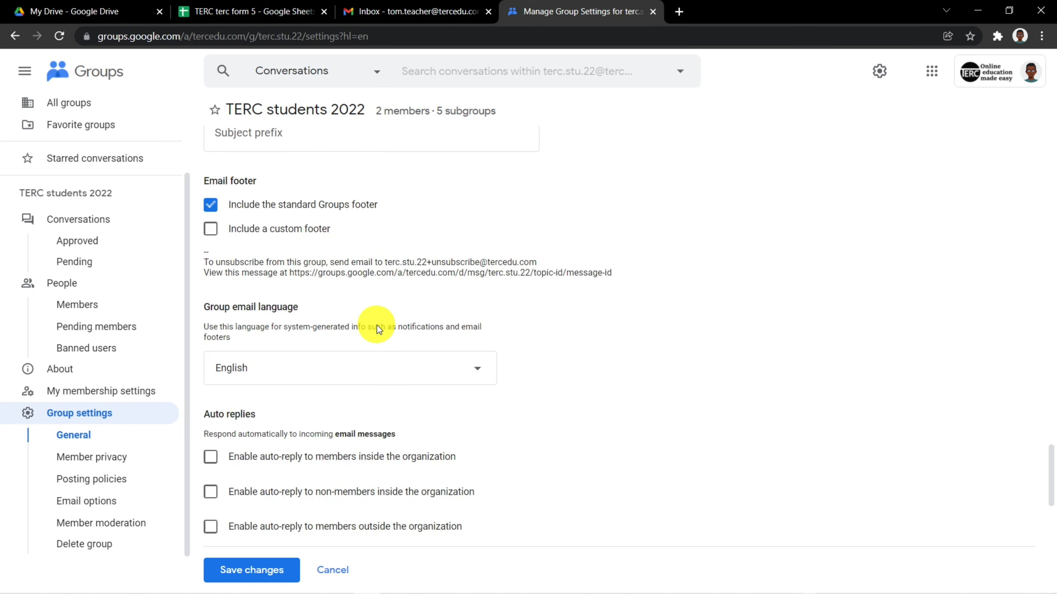
scroll(377, 324, "down", 10)
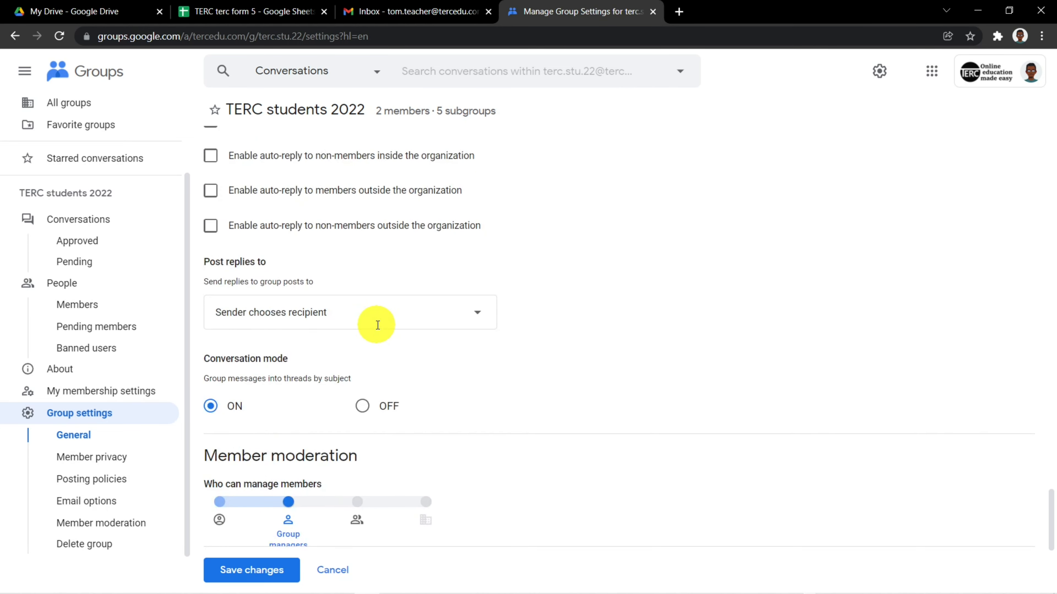
scroll(377, 325, "down", 4)
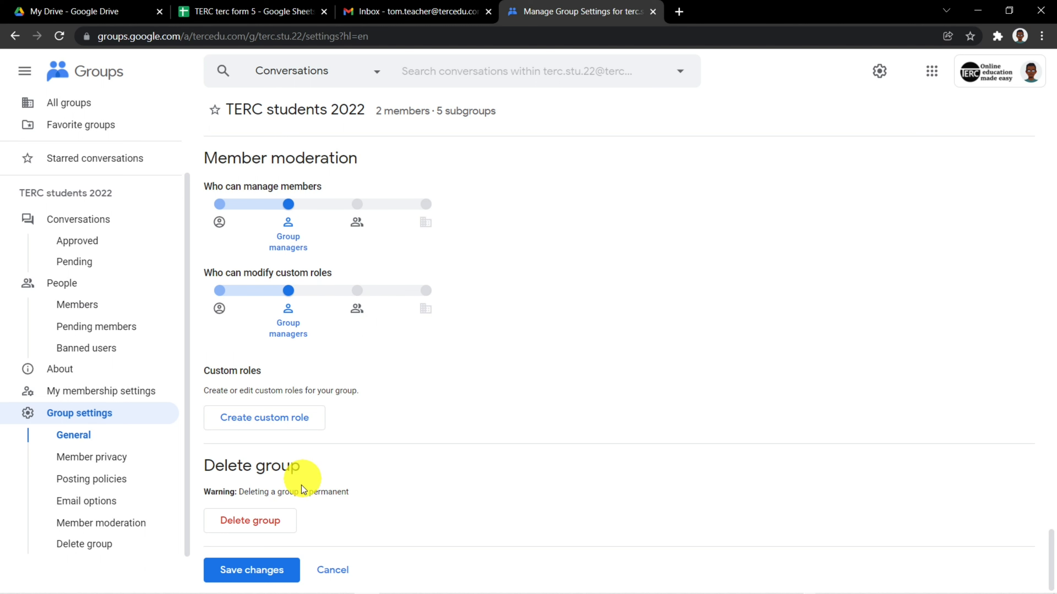
left_click(261, 572)
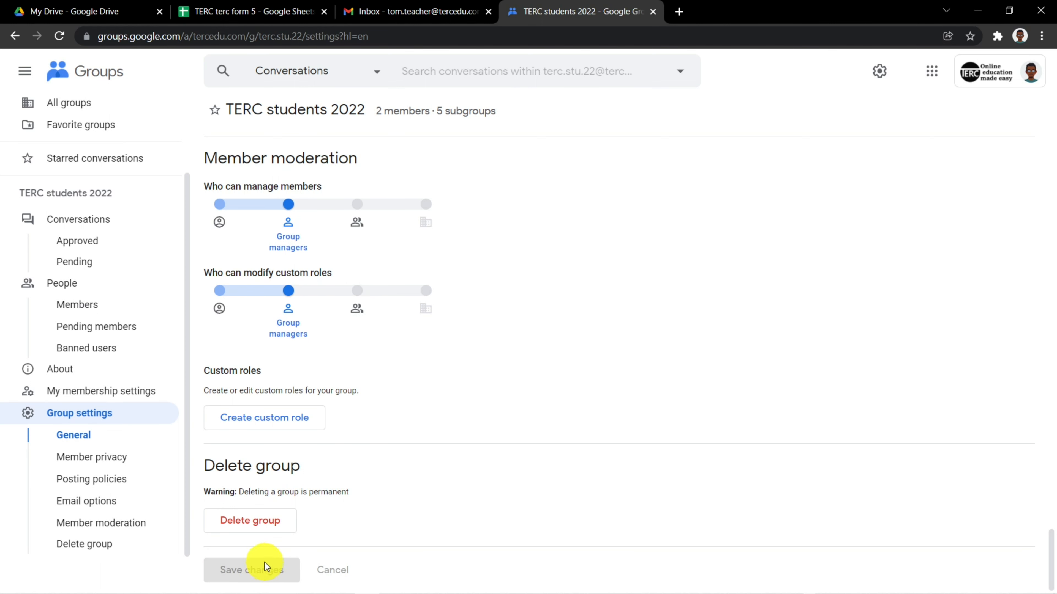
left_click(78, 305)
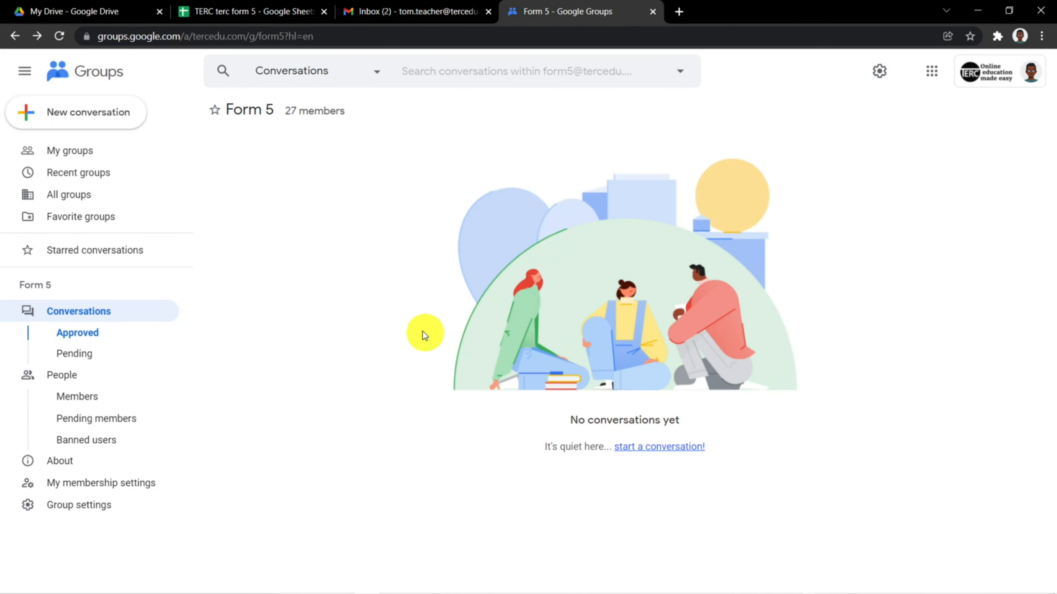
Post a new conversation in the Form 5 group with the subject "Hi" and the message "Hello there"
left_click(113, 116)
left_click(685, 281)
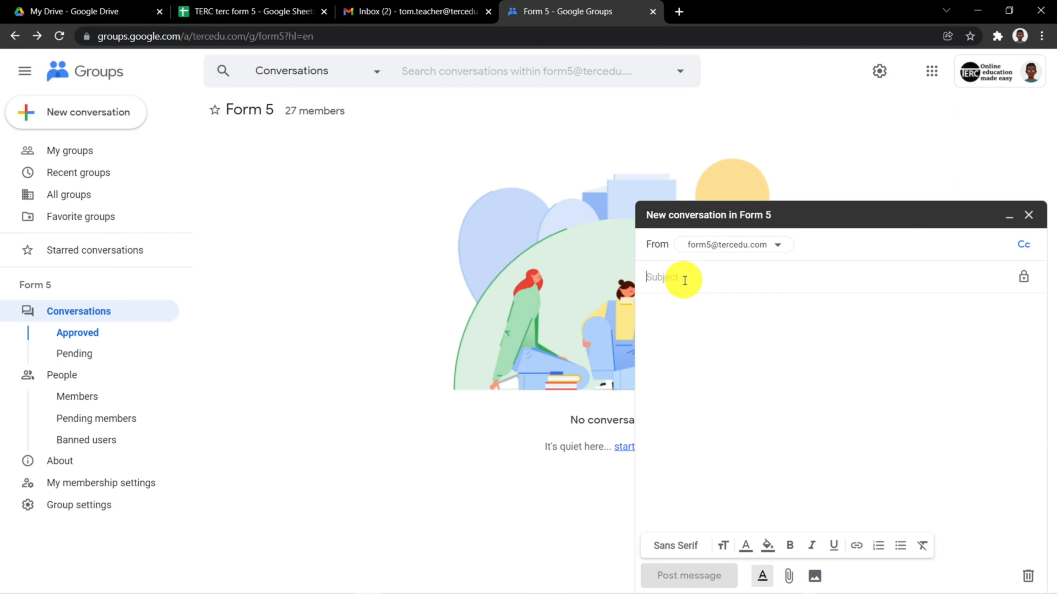
type("Hi")
left_click(677, 339)
type("H")
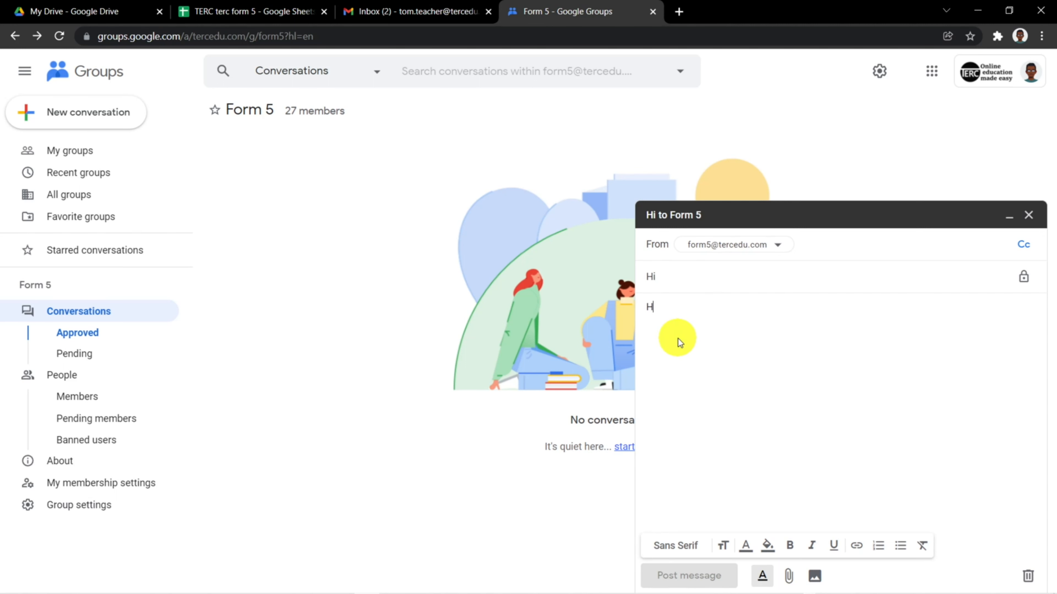
type("ello there")
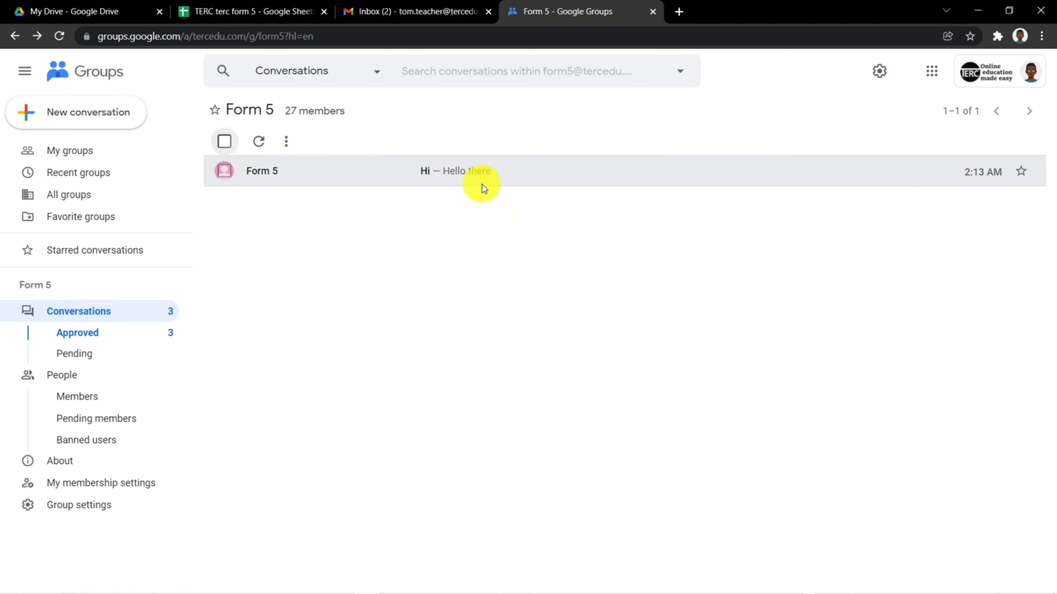
View the posted "Hi" conversation, and open the Form 5 member list
left_click(480, 174)
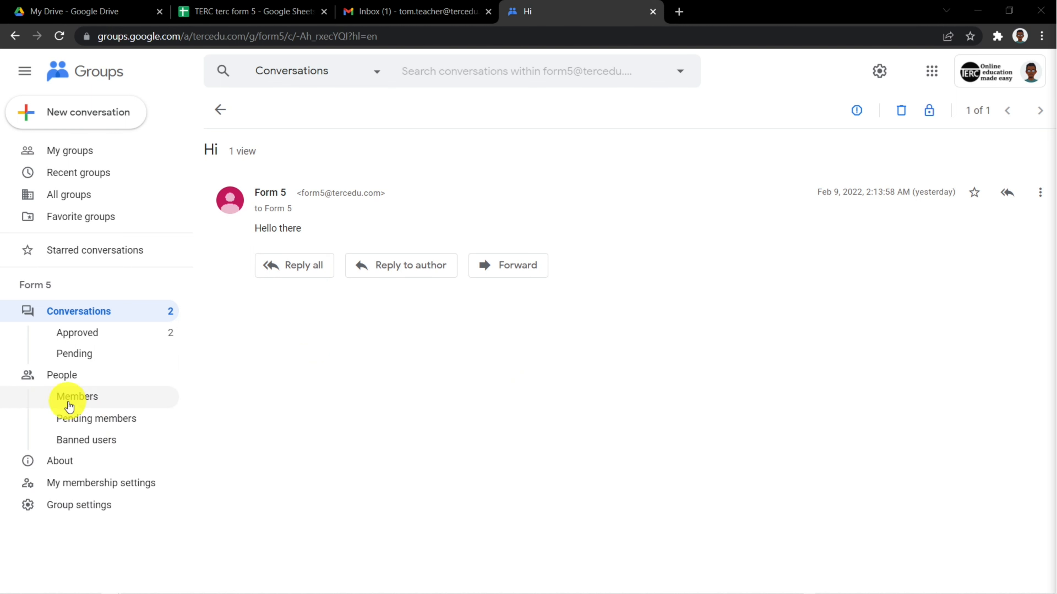
left_click(107, 397)
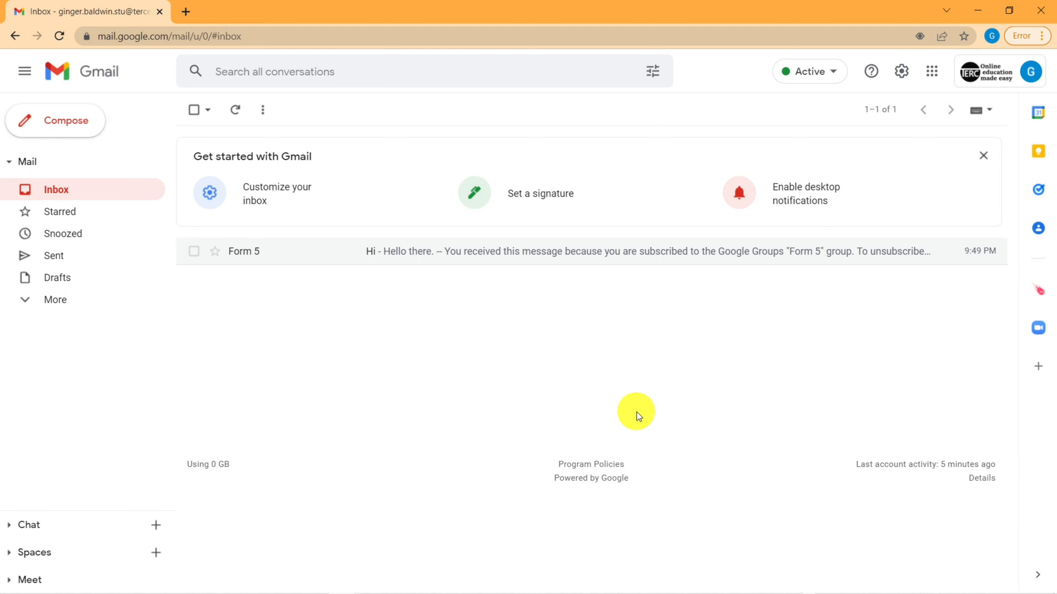
In the student's Gmail inbox, open the Form 5 message and check its web discussion link, closing the linked page
left_click(441, 252)
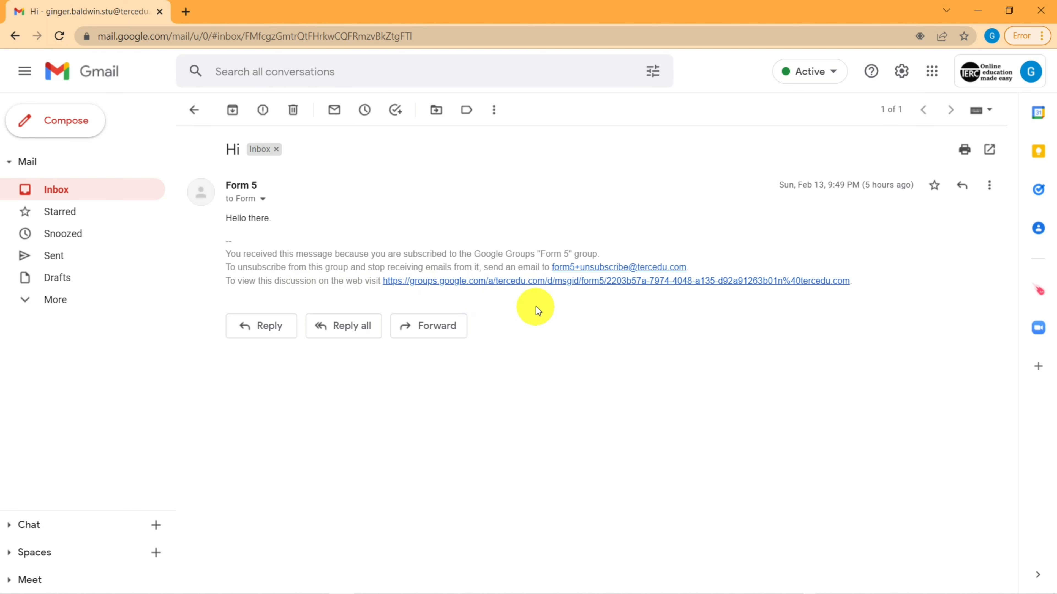
left_click(543, 282)
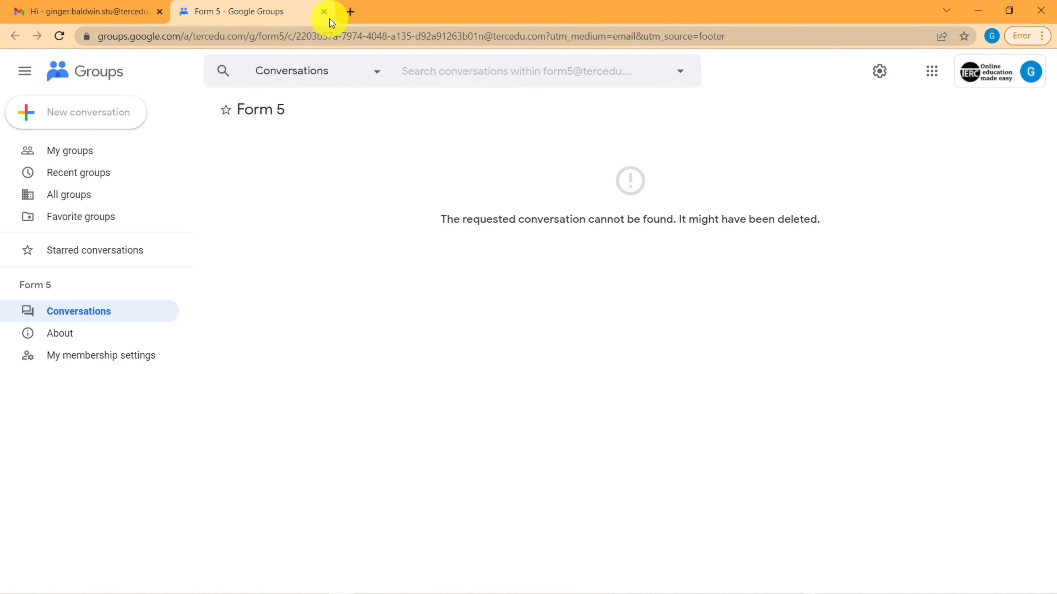
left_click(324, 12)
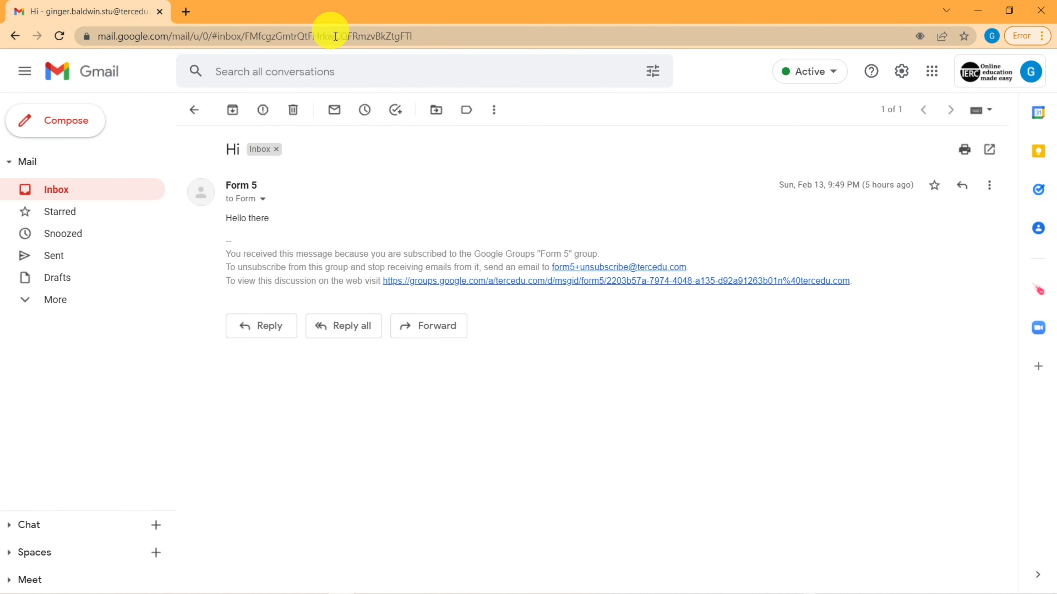
Switch to Google Groups in the student's account and open the Form 5 group from the student's own groups
left_click(931, 74)
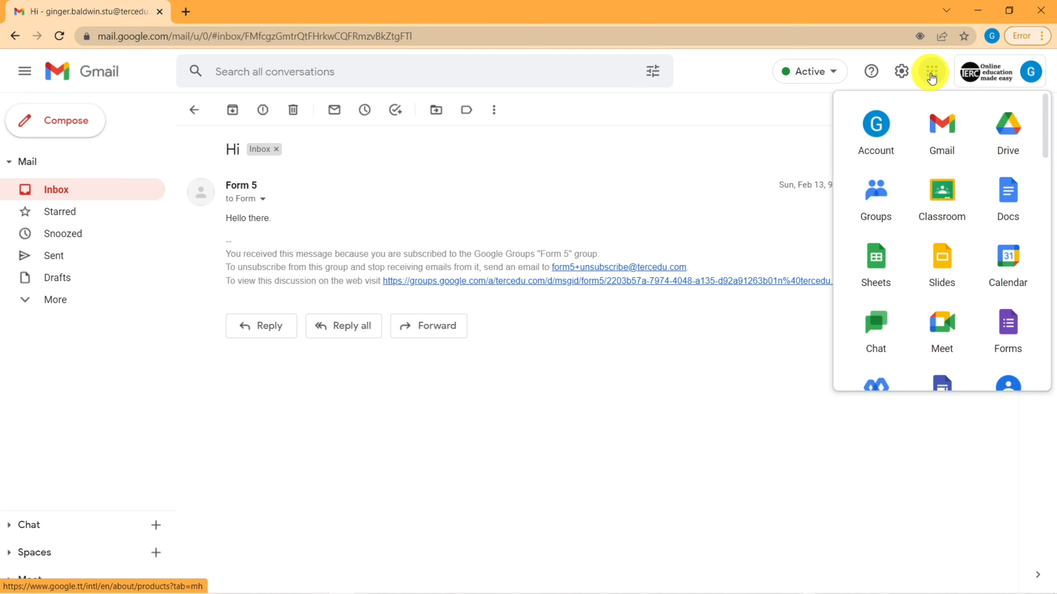
left_click(885, 202)
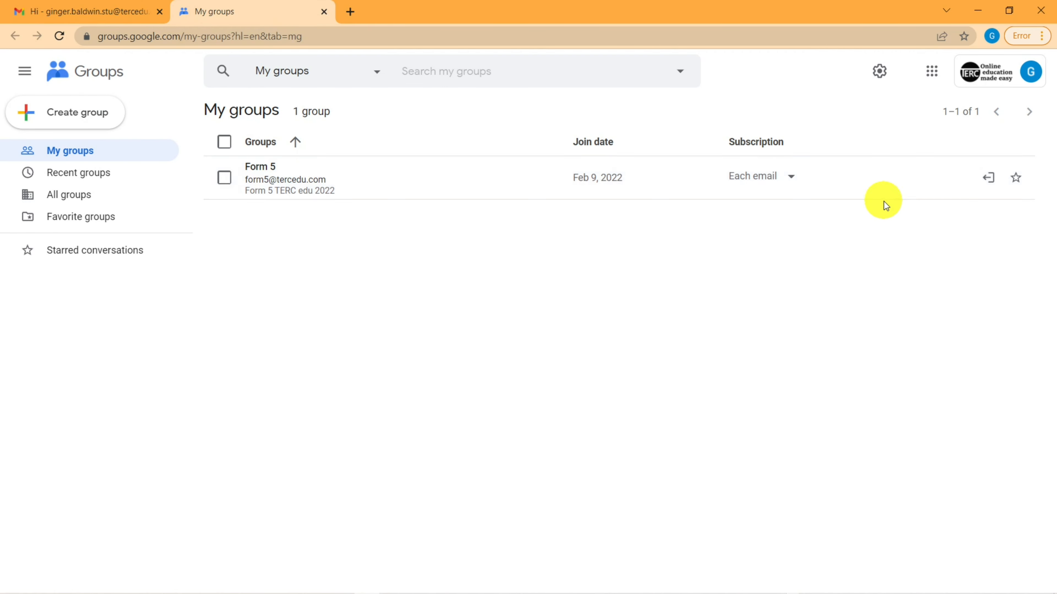
left_click(305, 180)
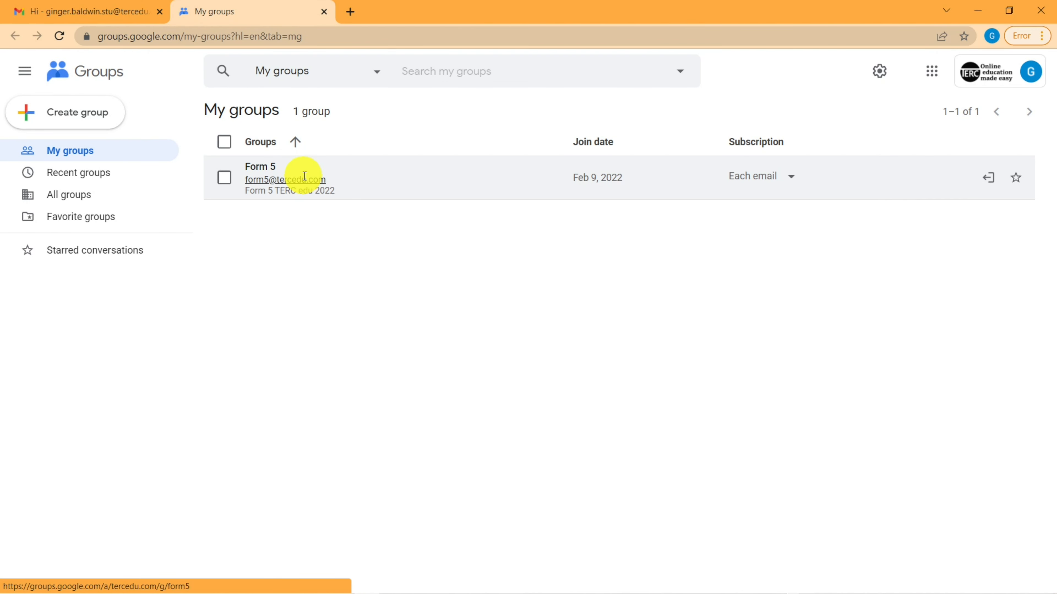
Open the Form 5 group's conversations in the student's account to check access, and close the Google Groups page
left_click(305, 178)
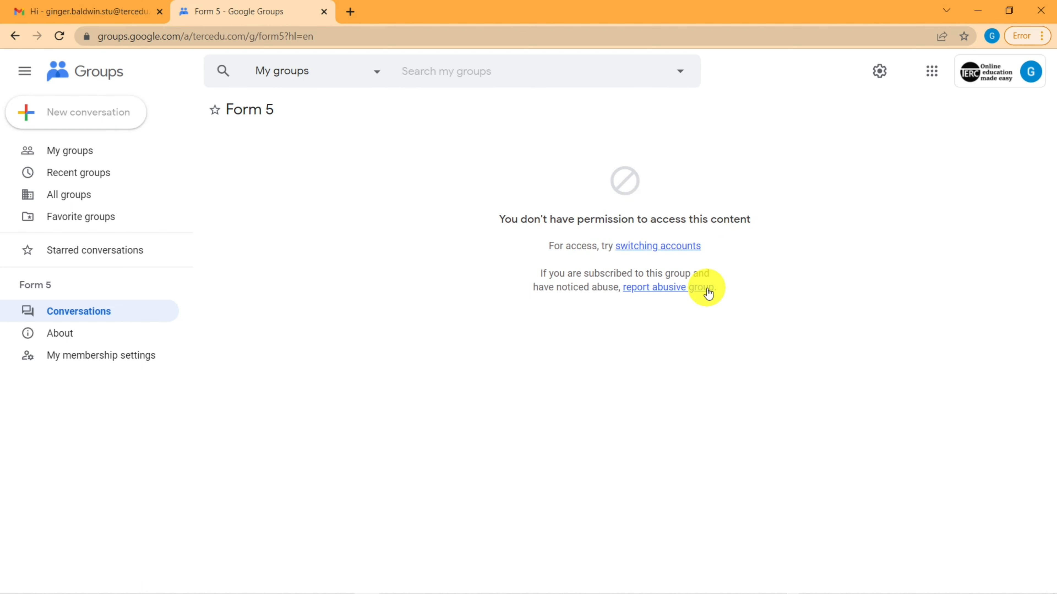
left_click(323, 12)
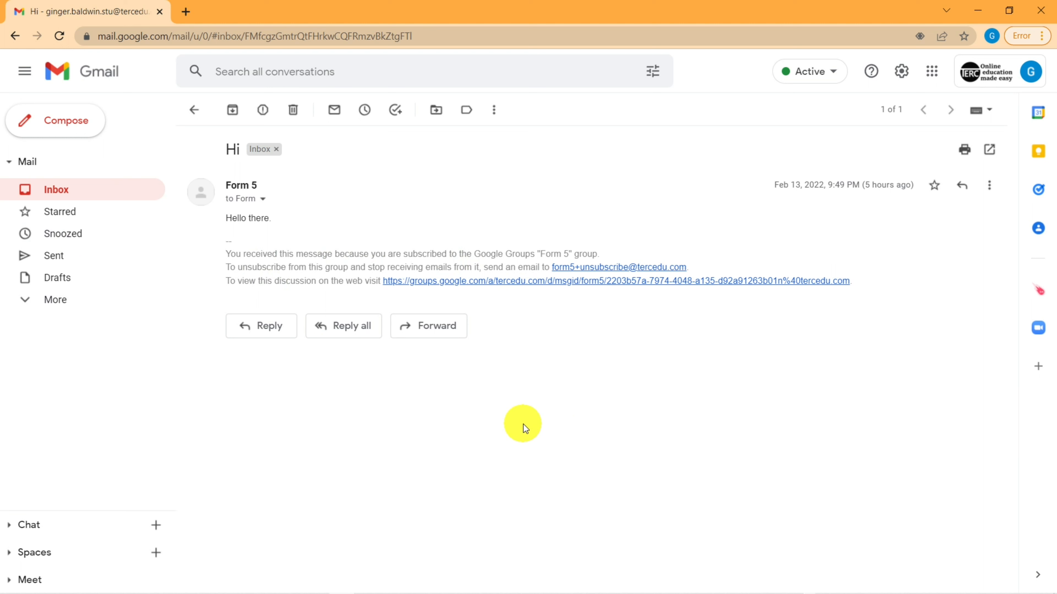
Reply "Thank you" to the Form 5 message from the student's Gmail, and open the updated "Hi" thread in the inbox
left_click(267, 329)
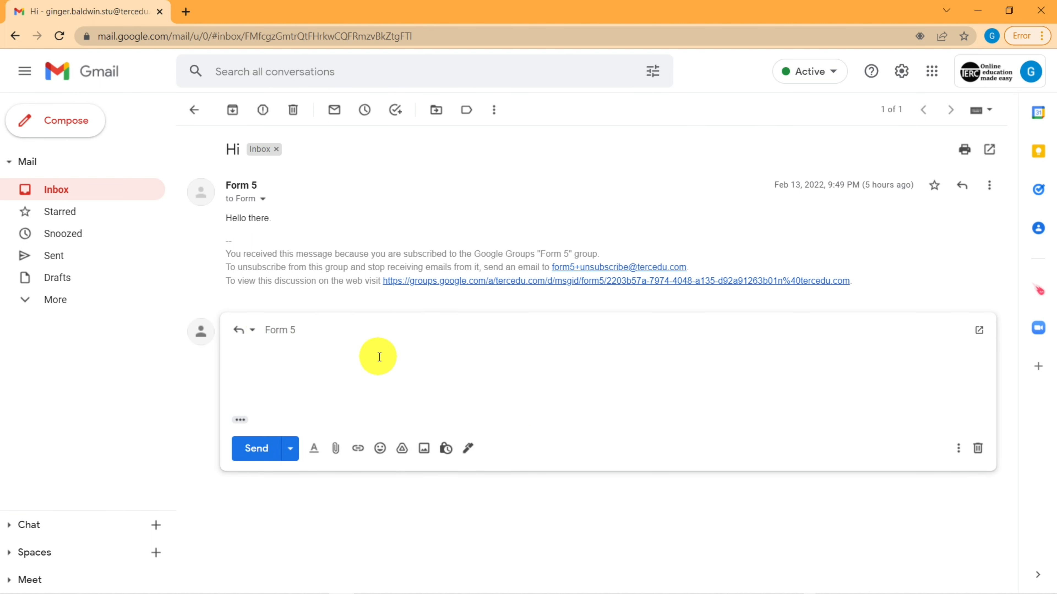
type("Thank you")
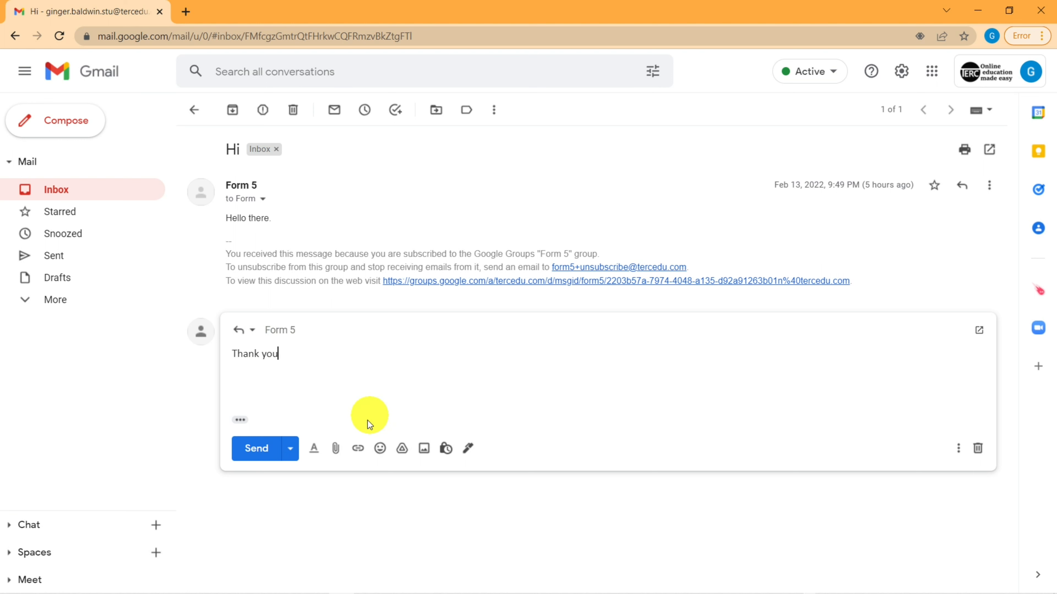
left_click(257, 448)
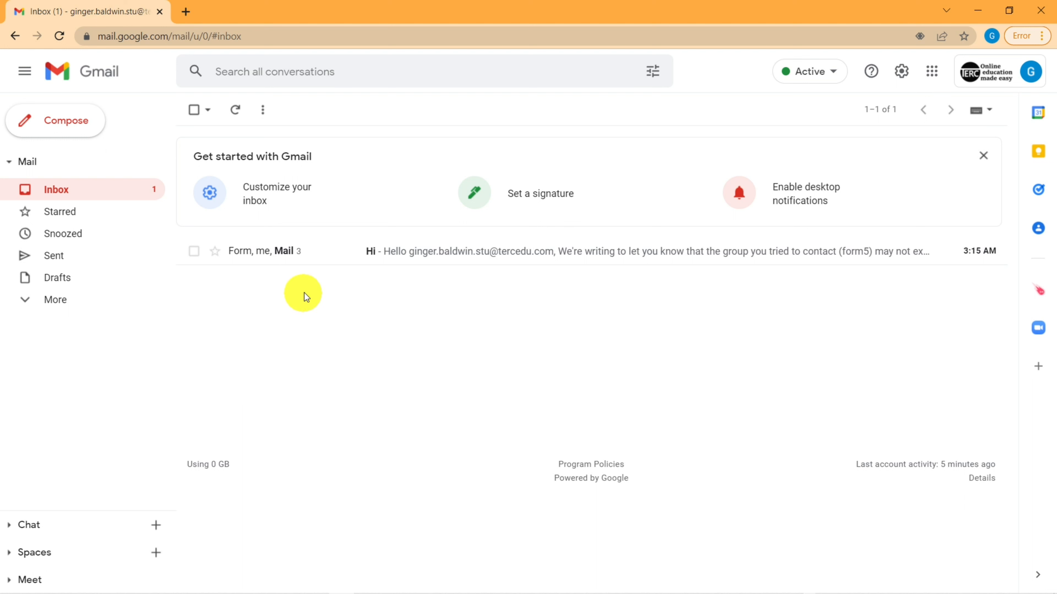
left_click(403, 258)
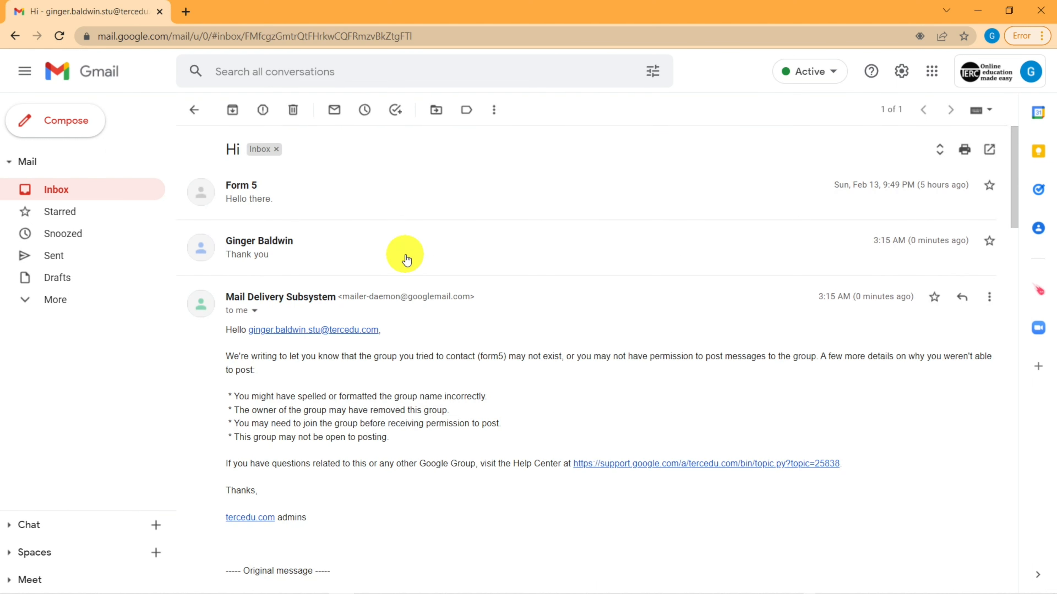